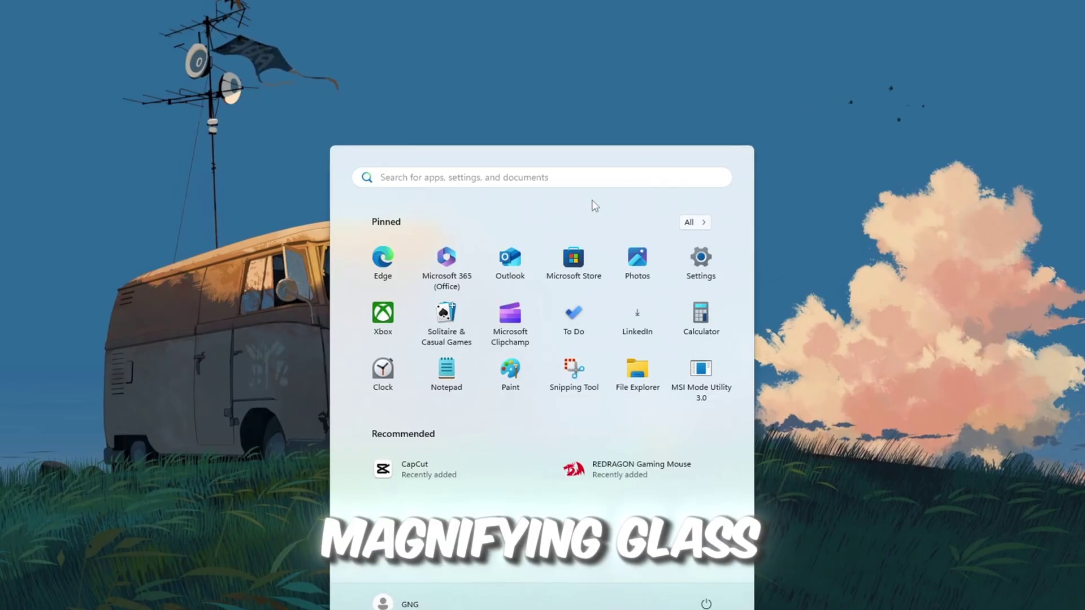
Open Device Manager and bring the Network adapters list into view
{"action": "type", "text": "dev"}
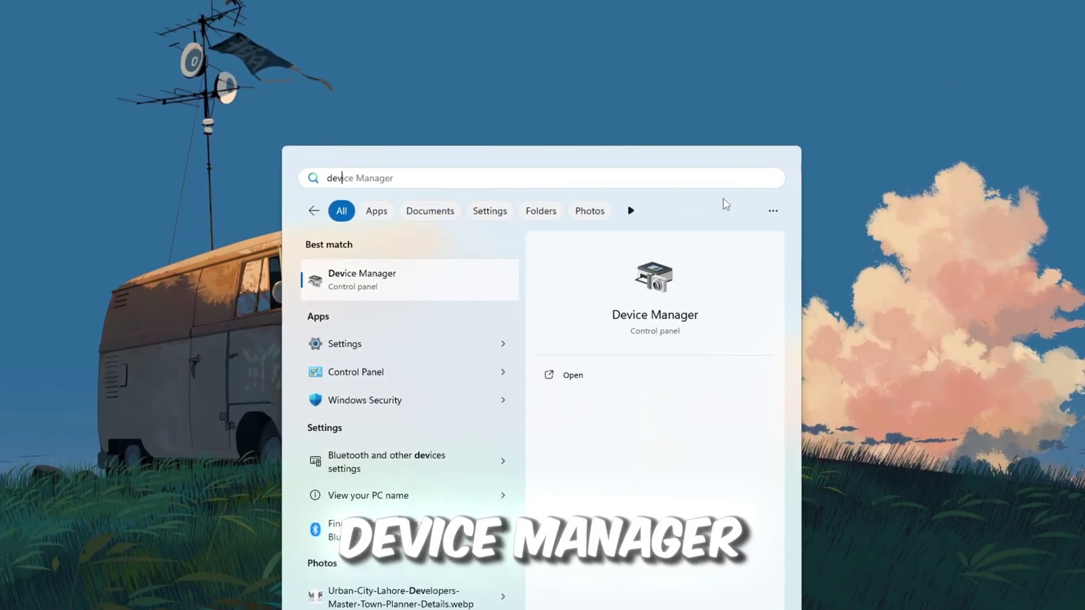
{"action": "left_click", "coordinate": [592, 379]}
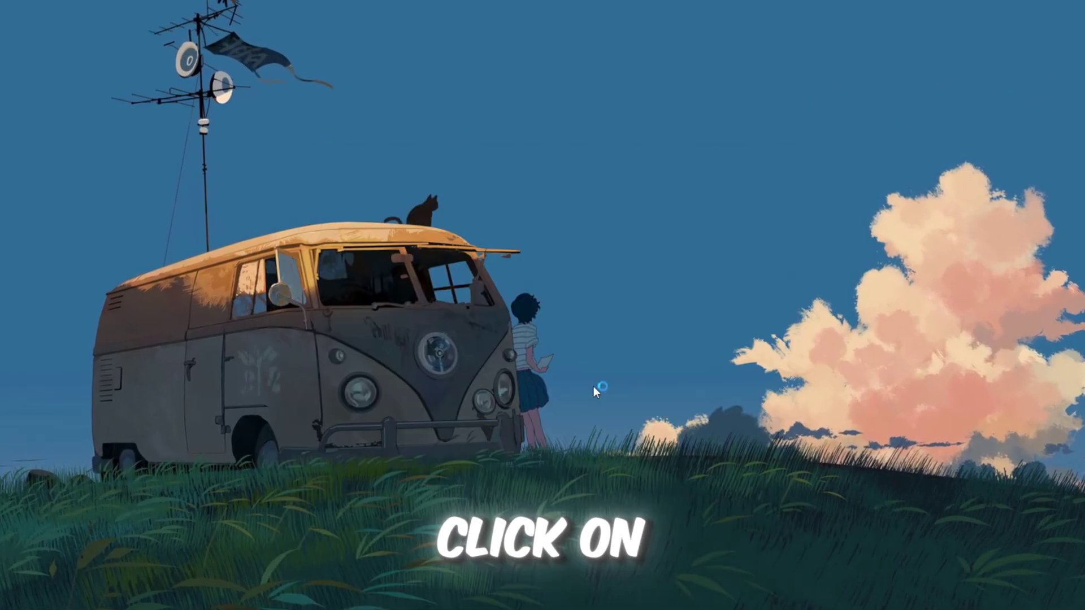
{"action": "left_click_drag", "start_coordinate": [267, 0], "coordinate": [608, 63]}
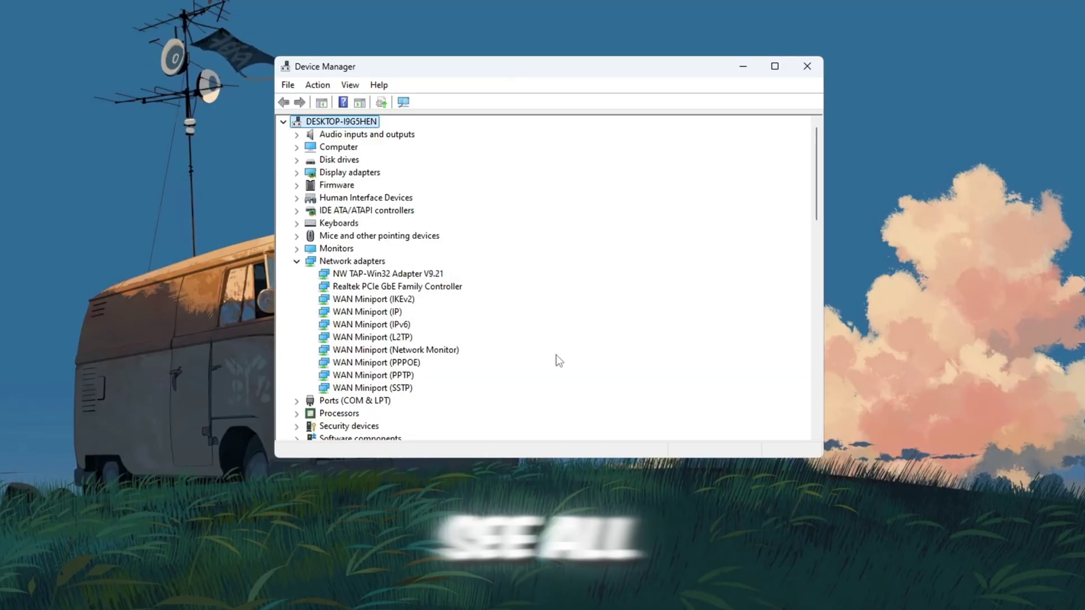
{"action": "scroll", "coordinate": [504, 310], "scroll_direction": "down", "scroll_amount": 2}
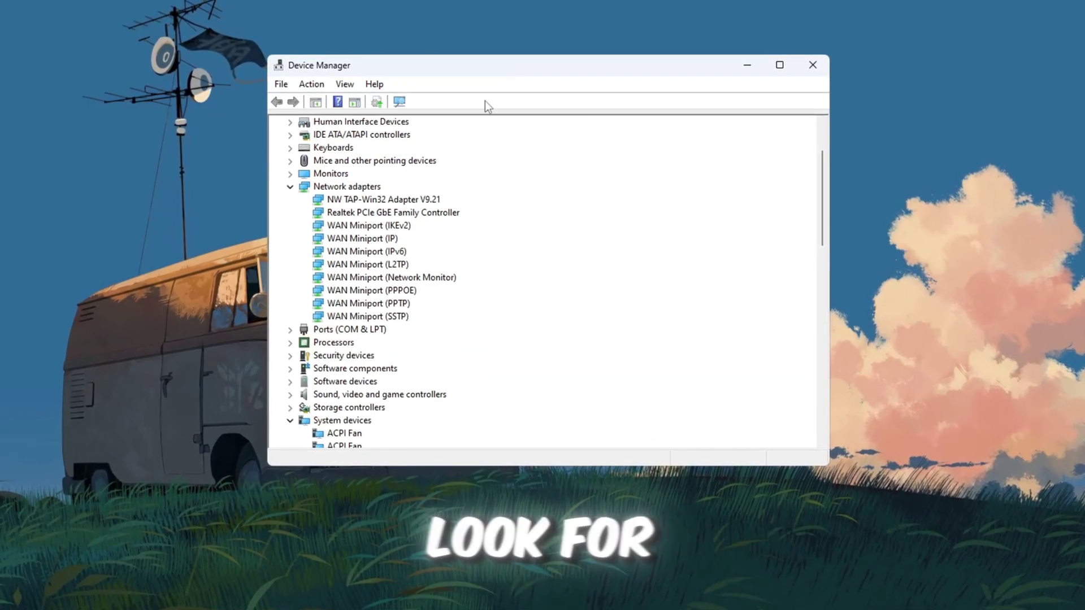
Run an automatic driver update search for the Realtek PCIe GbE Family Controller and close the update wizard
{"action": "left_click", "coordinate": [378, 218]}
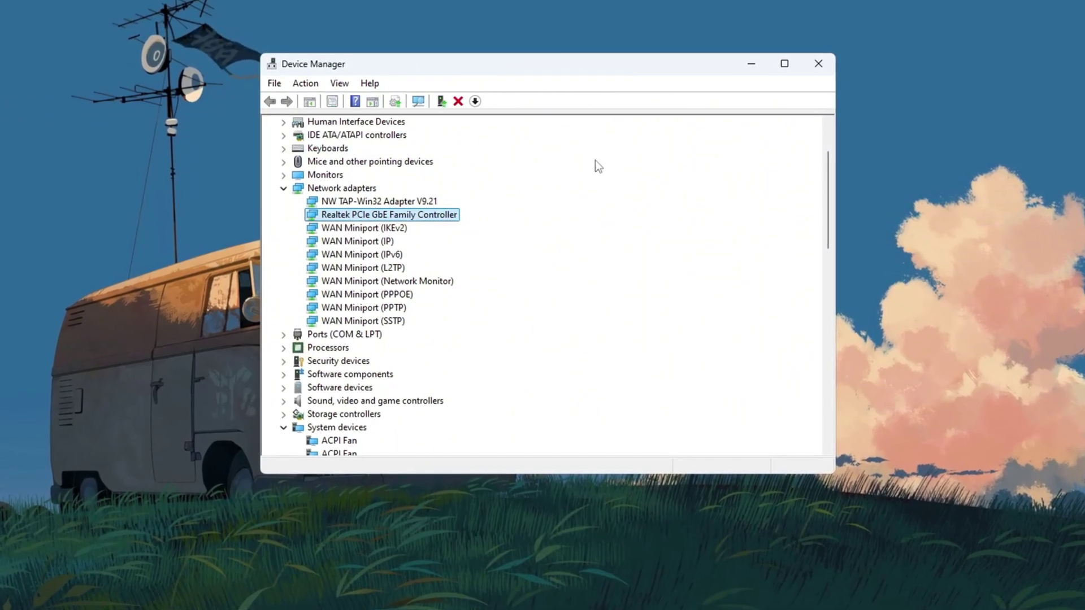
{"action": "left_click", "coordinate": [374, 204]}
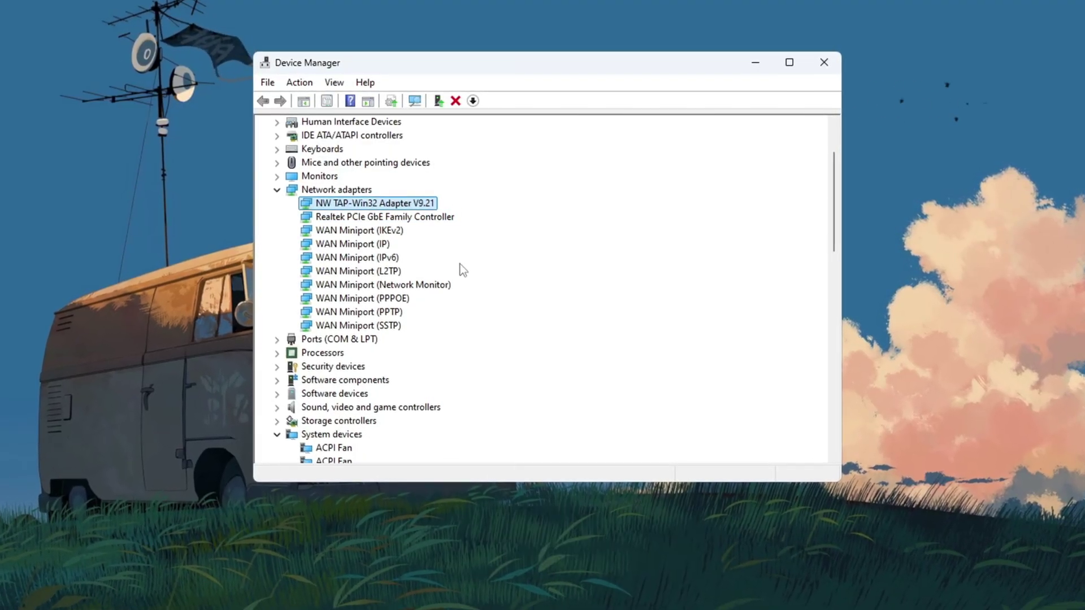
{"action": "right_click", "coordinate": [360, 217]}
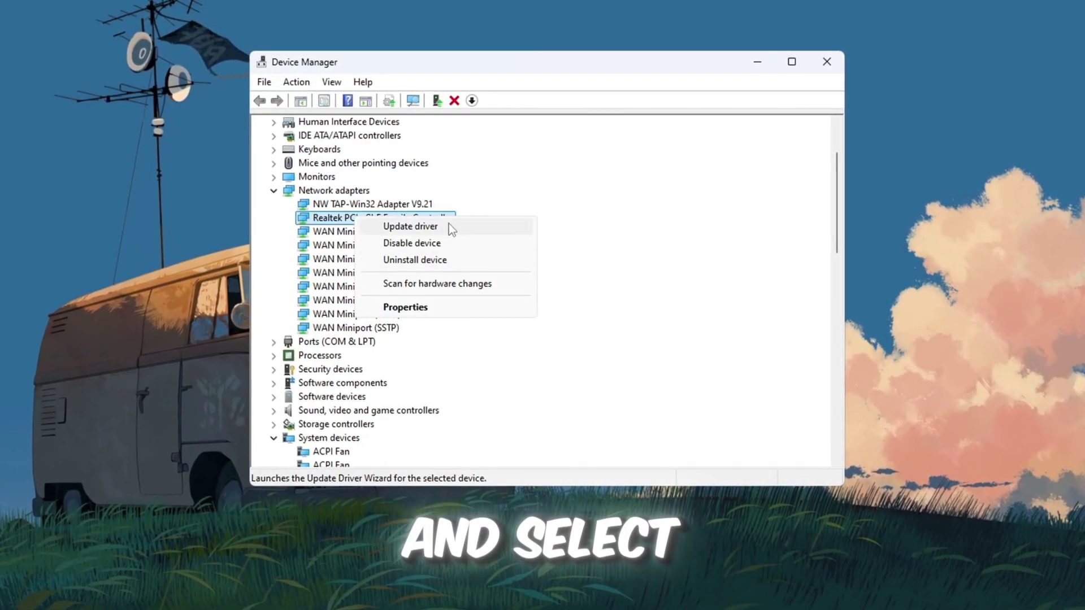
{"action": "left_click", "coordinate": [416, 228]}
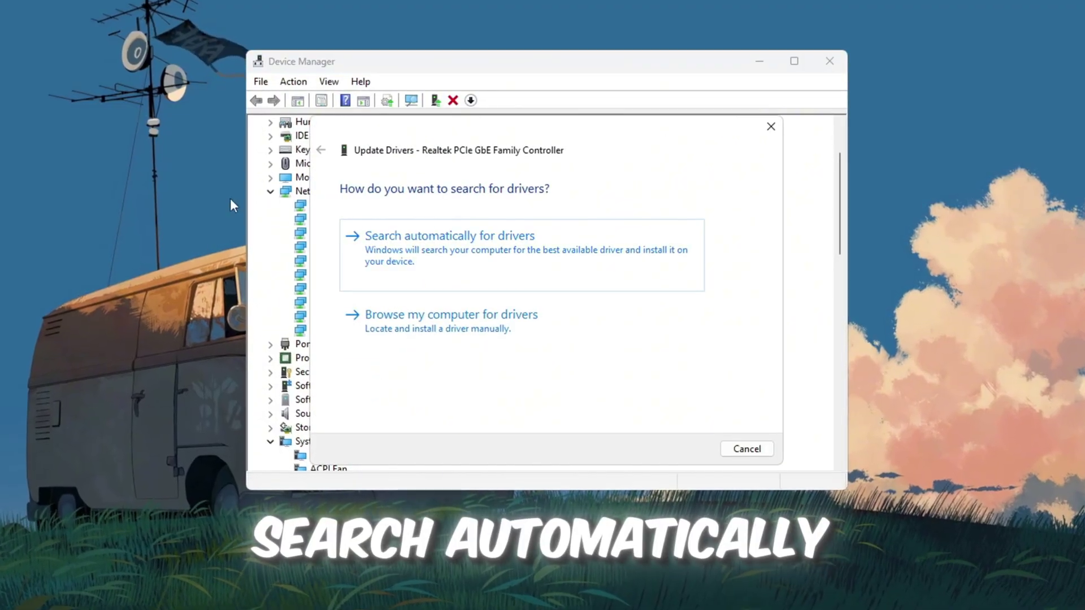
{"action": "left_click", "coordinate": [476, 288]}
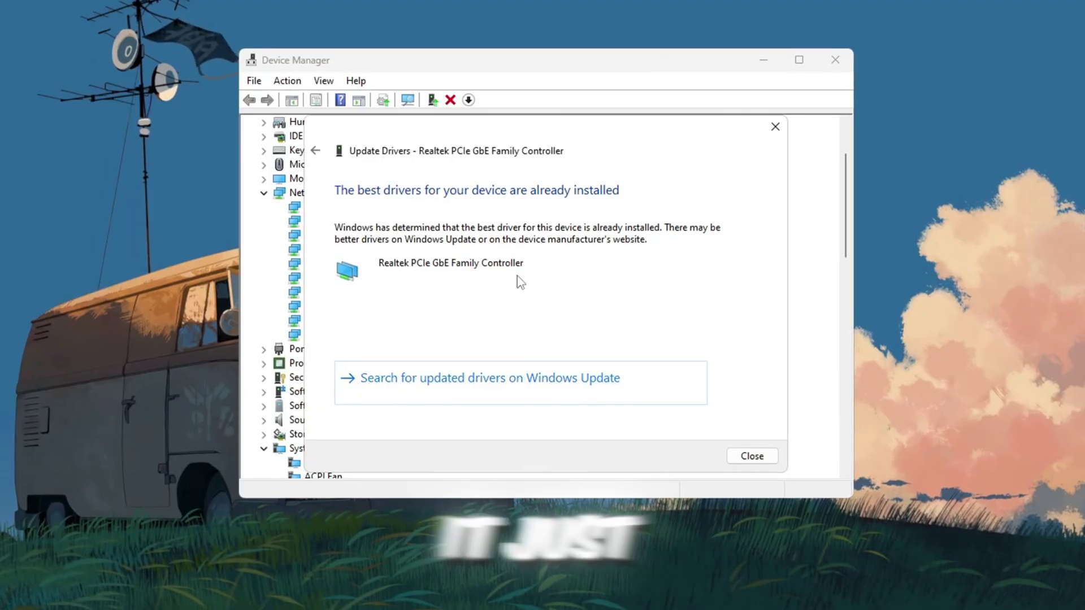
{"action": "left_click", "coordinate": [764, 466]}
Open the power management settings in the Realtek PCIe GbE Family Controller's properties
{"action": "right_click", "coordinate": [364, 221]}
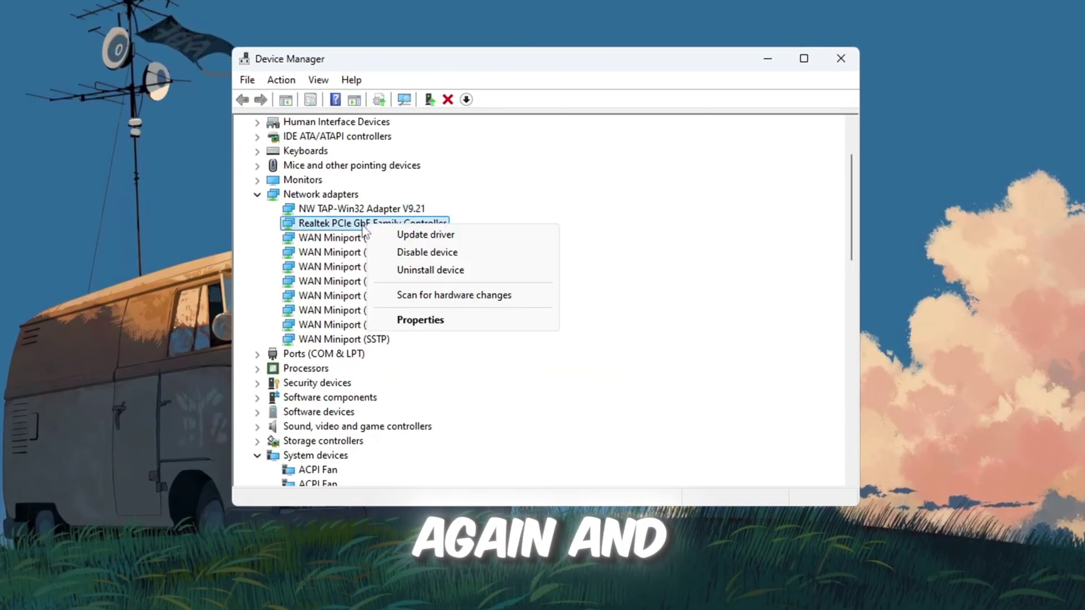
{"action": "left_click", "coordinate": [438, 320]}
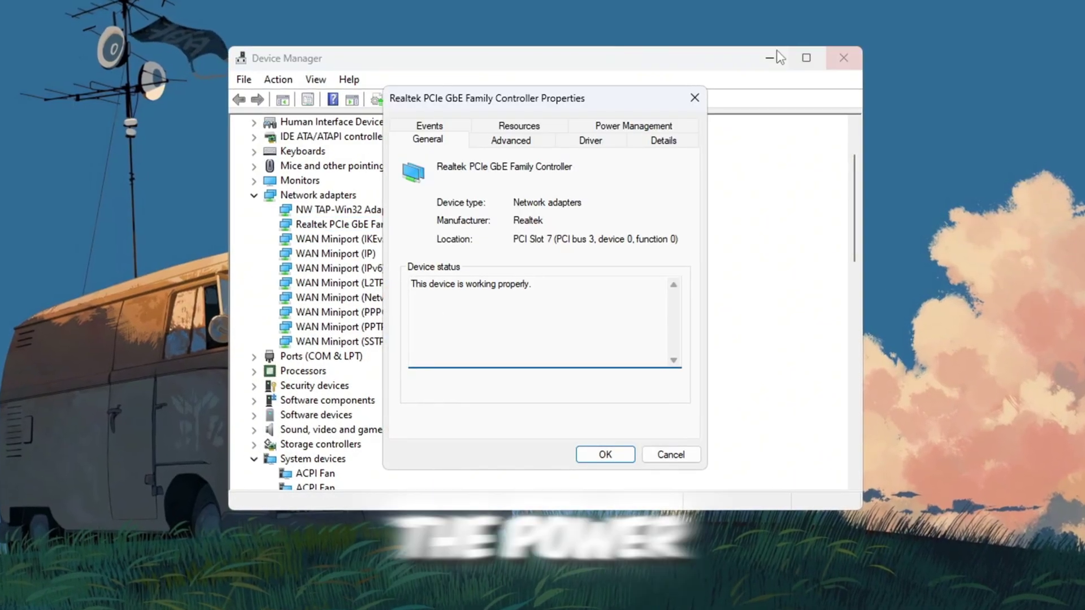
{"action": "left_click", "coordinate": [654, 129]}
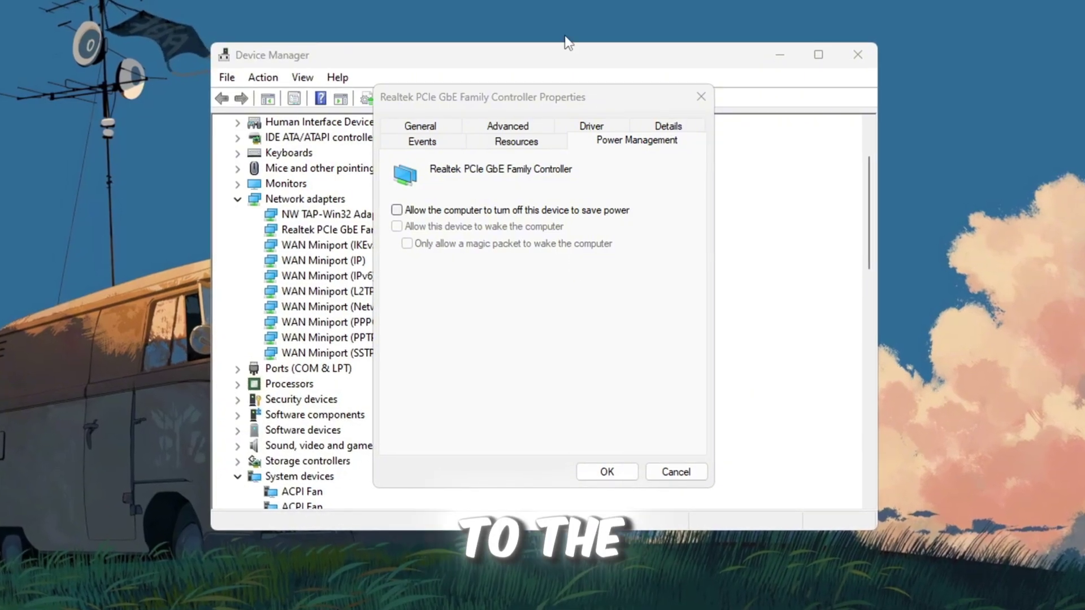
In the adapter's advanced properties, try 1.0 Gbps Full Duplex for Speed & Duplex and set it back to Auto Negotiation
{"action": "left_click", "coordinate": [534, 127]}
{"action": "scroll", "coordinate": [449, 294], "scroll_direction": "down", "scroll_amount": 6}
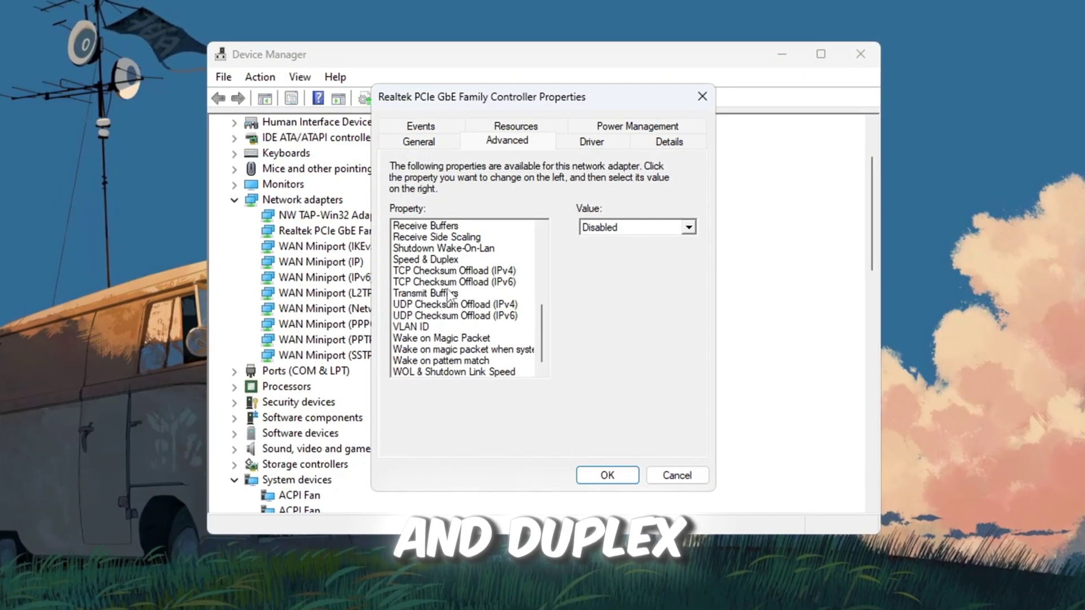
{"action": "left_click", "coordinate": [450, 261]}
{"action": "left_click", "coordinate": [689, 227]}
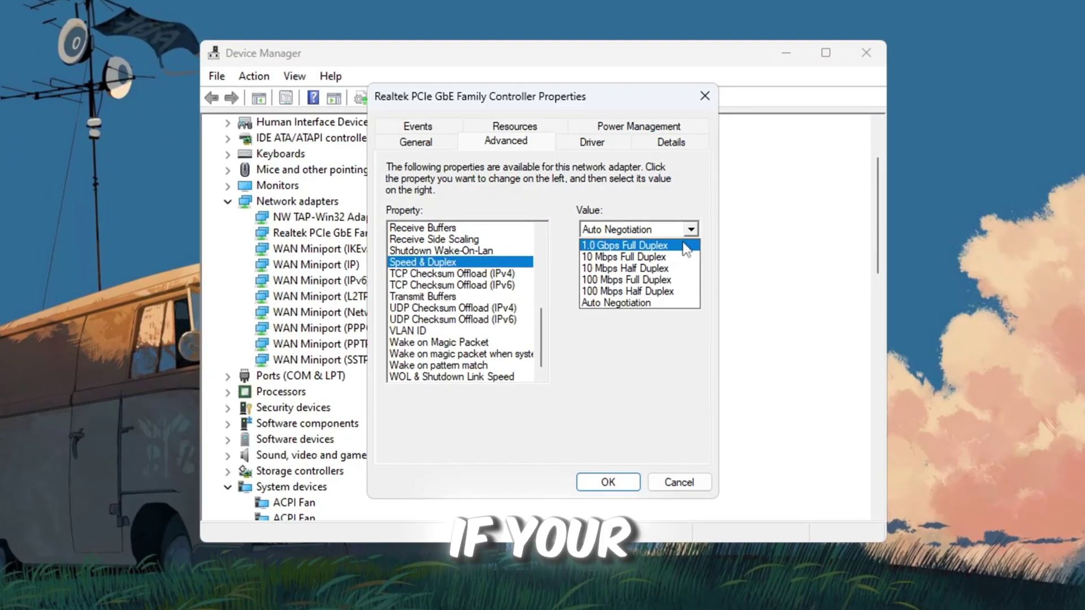
{"action": "left_click", "coordinate": [684, 245]}
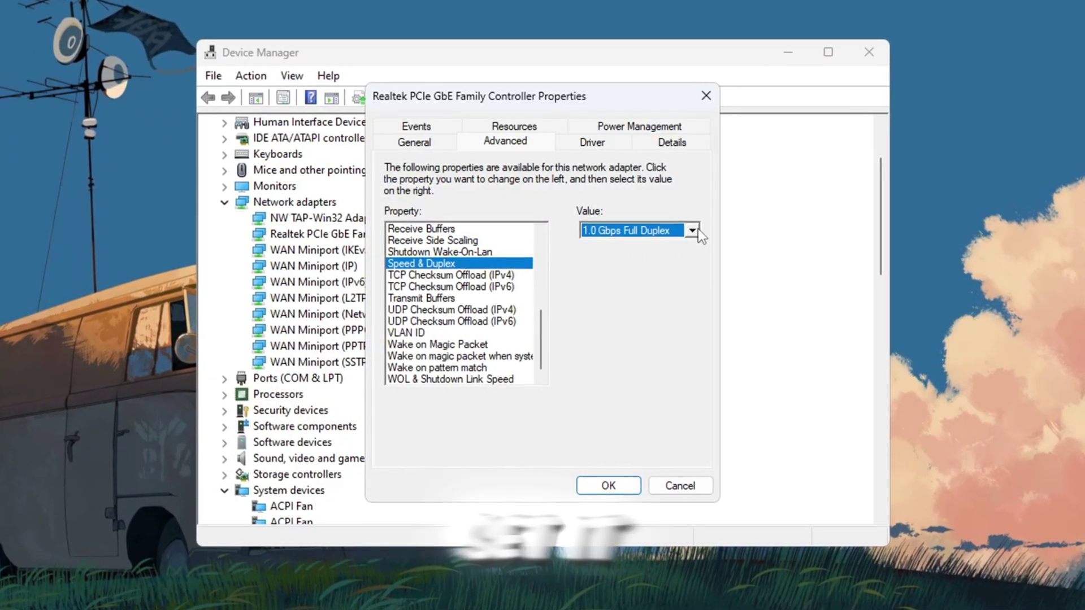
{"action": "left_click", "coordinate": [691, 229]}
{"action": "left_click", "coordinate": [669, 306]}
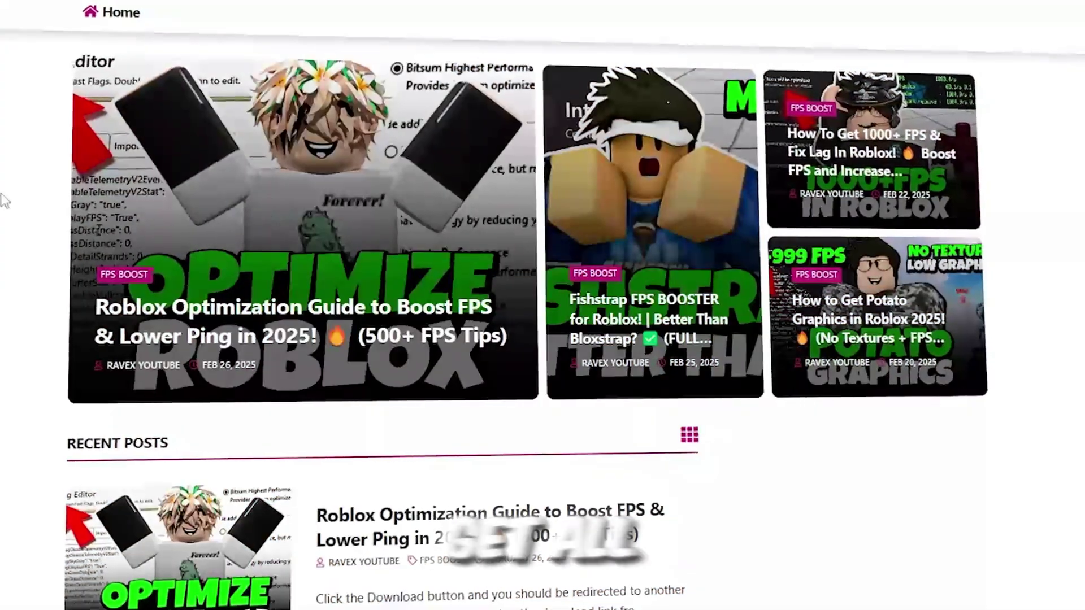
{"action": "scroll", "coordinate": [543, 305], "scroll_direction": "down", "scroll_amount": 9}
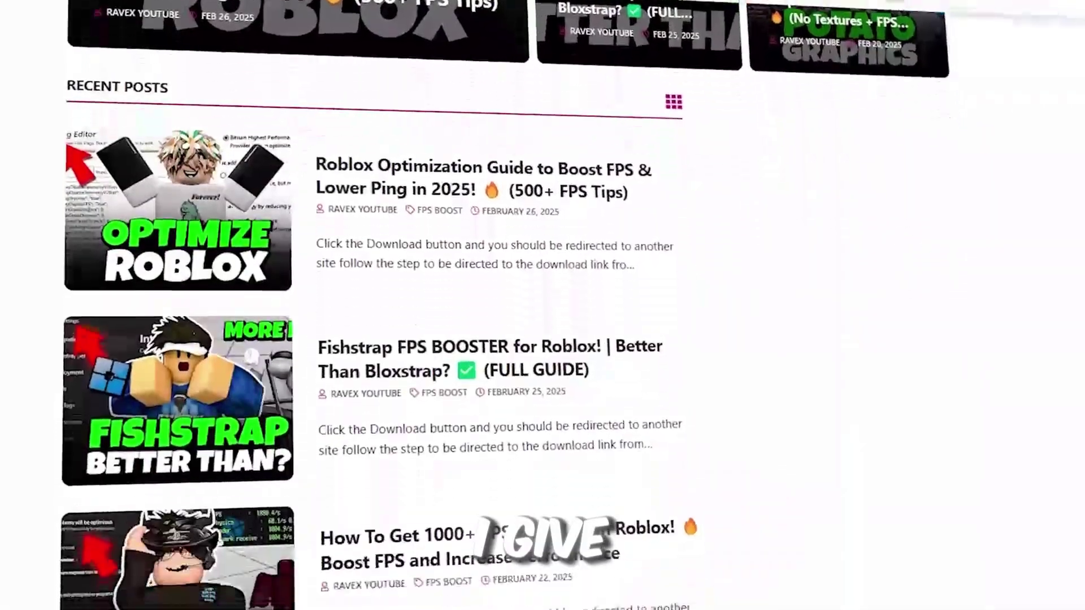
{"action": "scroll", "coordinate": [542, 305], "scroll_direction": "down", "scroll_amount": 2}
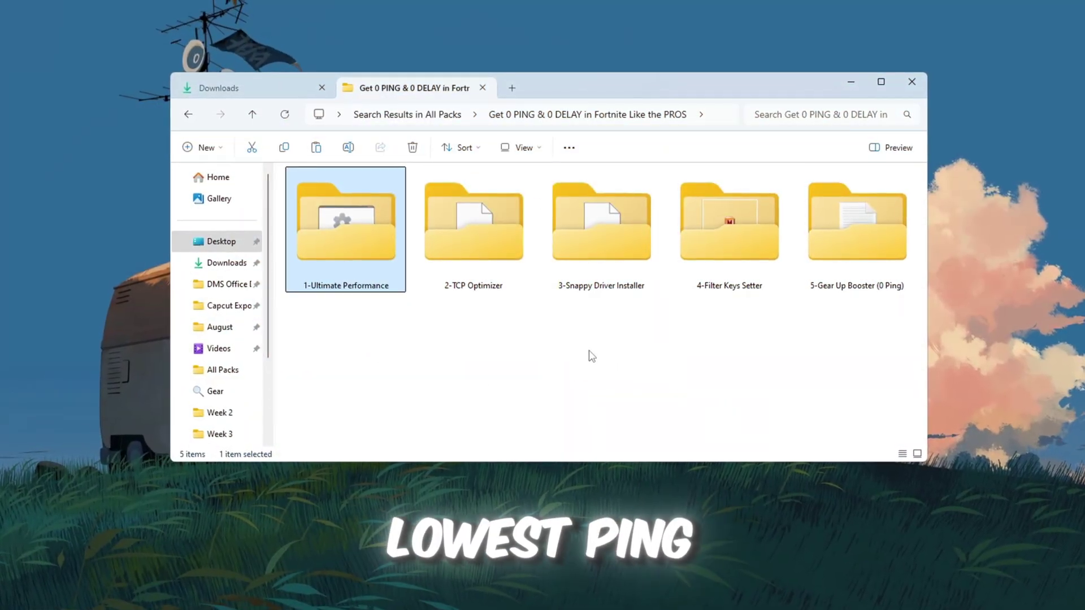
Open the 1-Ultimate Performance folder and select Enable Ultimate Performance.bat
{"action": "double_click", "coordinate": [368, 263]}
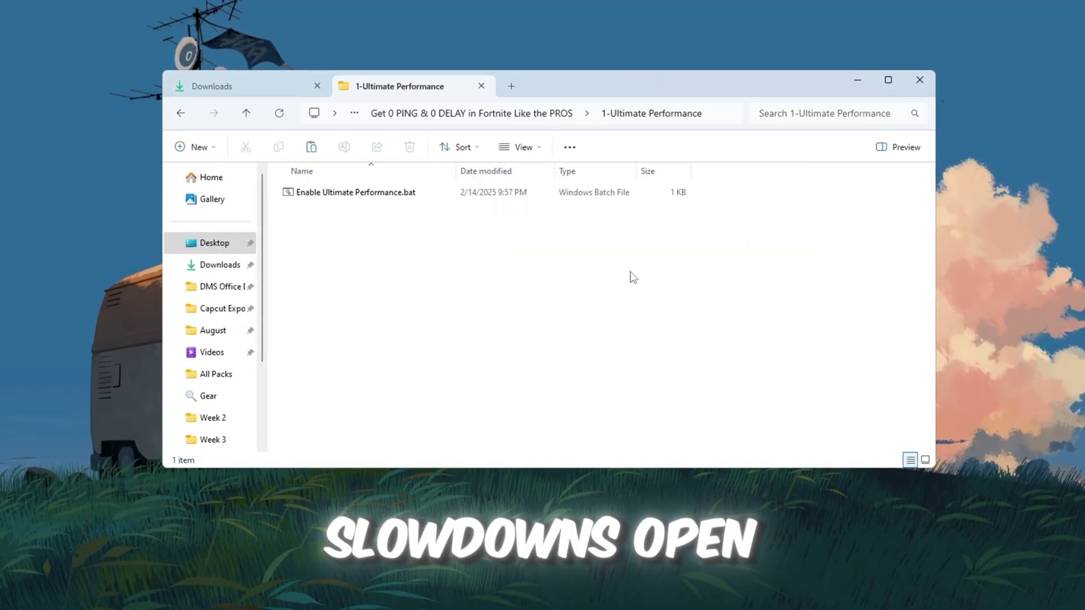
{"action": "left_click", "coordinate": [400, 193]}
Open the Windows power plan options, review the available plans, and close the window
{"action": "key", "text": "super"}
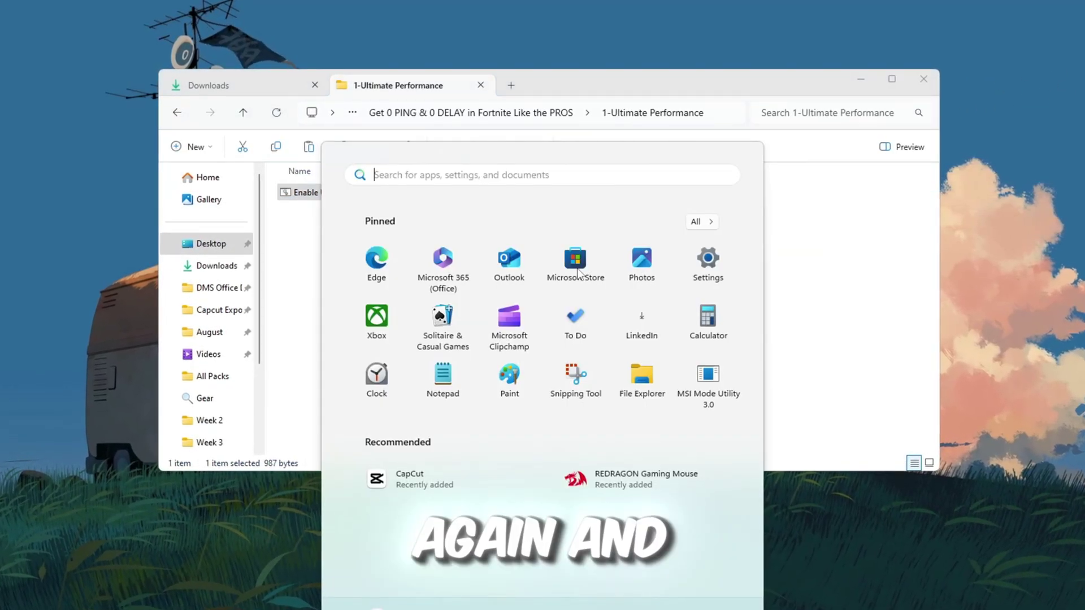
{"action": "type", "text": "cho"}
{"action": "key", "text": "Return"}
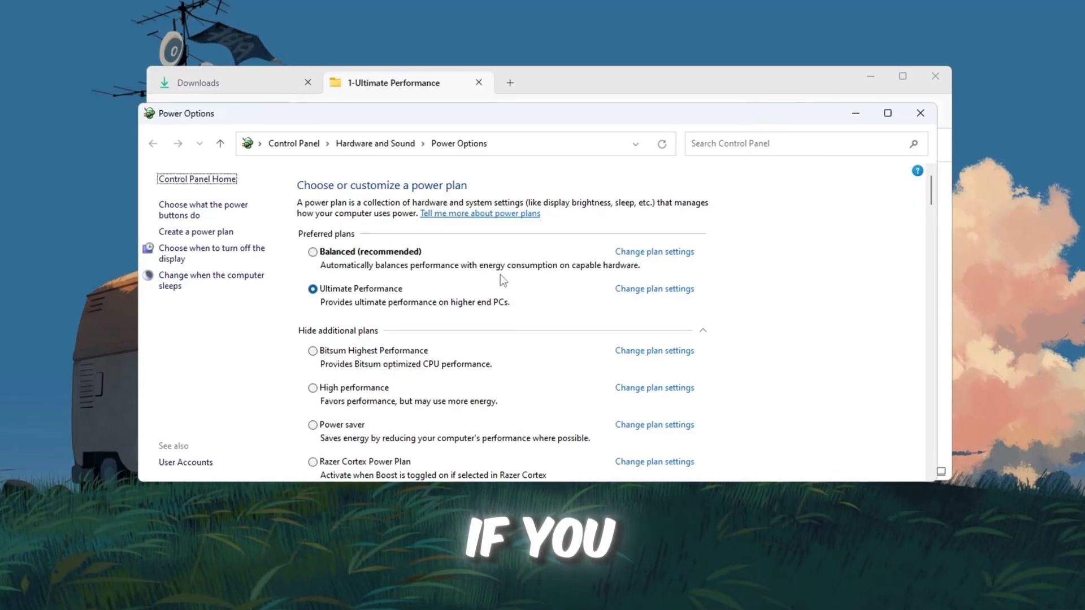
{"action": "scroll", "coordinate": [429, 294], "scroll_direction": "down", "scroll_amount": 2}
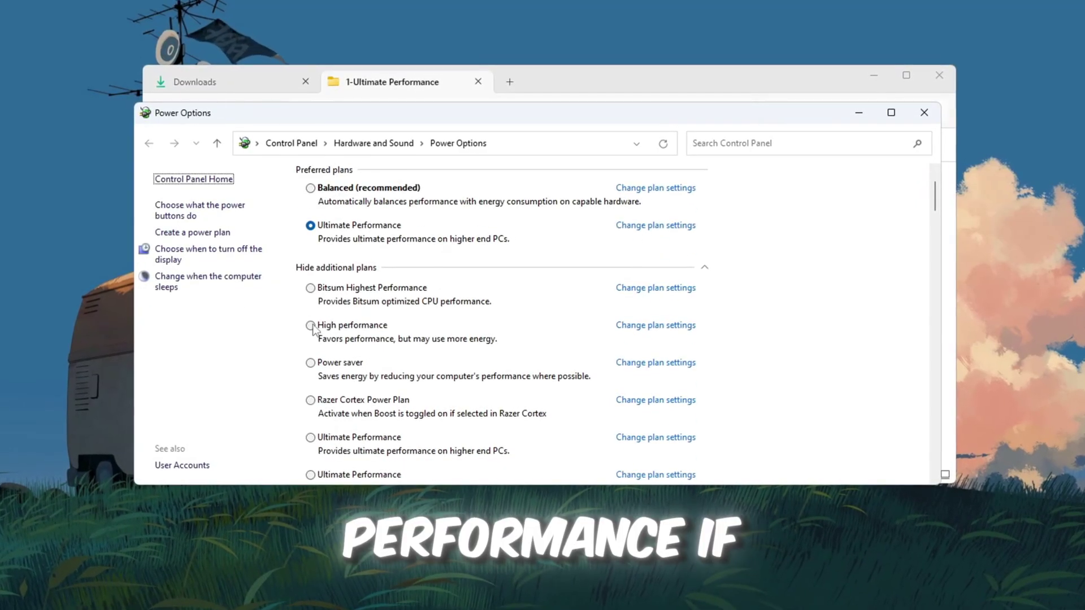
{"action": "scroll", "coordinate": [375, 315], "scroll_direction": "up", "scroll_amount": 2}
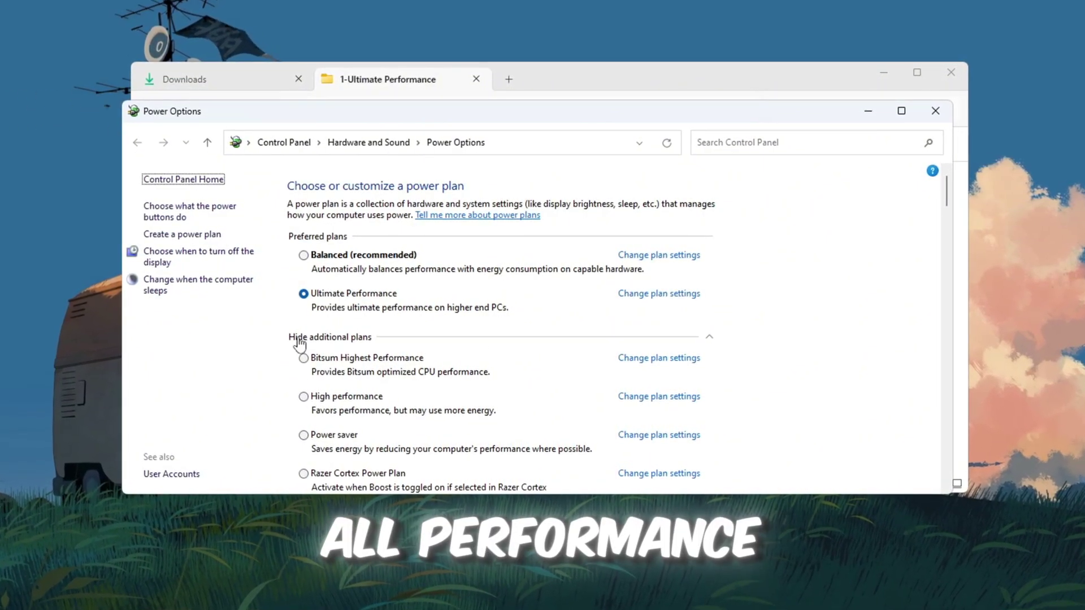
{"action": "left_click", "coordinate": [938, 110]}
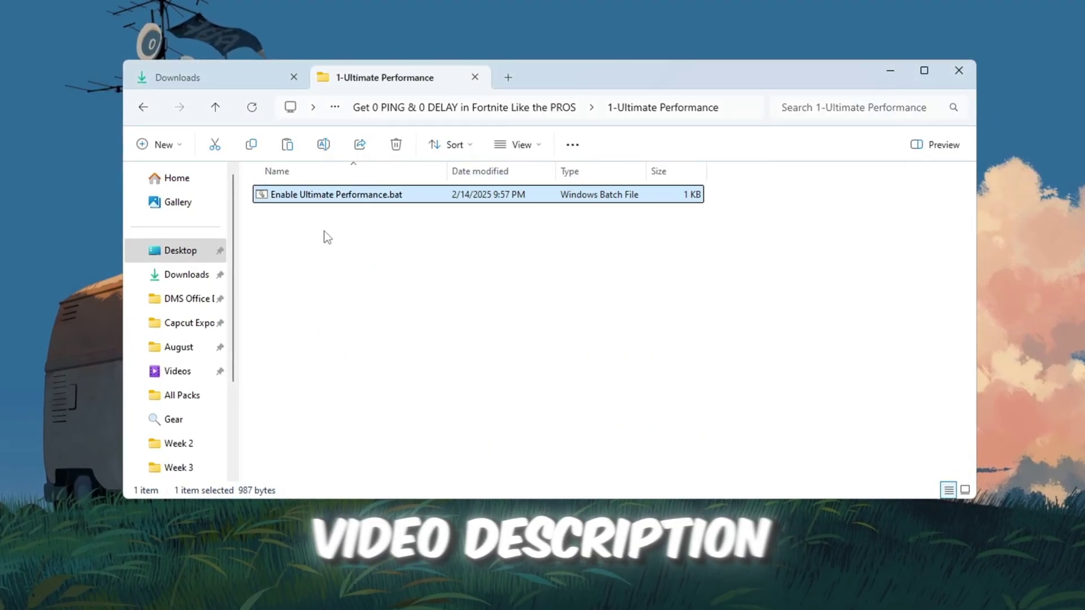
Run Enable Ultimate Performance.bat, close its console window, and open the Windows power plan options
{"action": "double_click", "coordinate": [426, 200]}
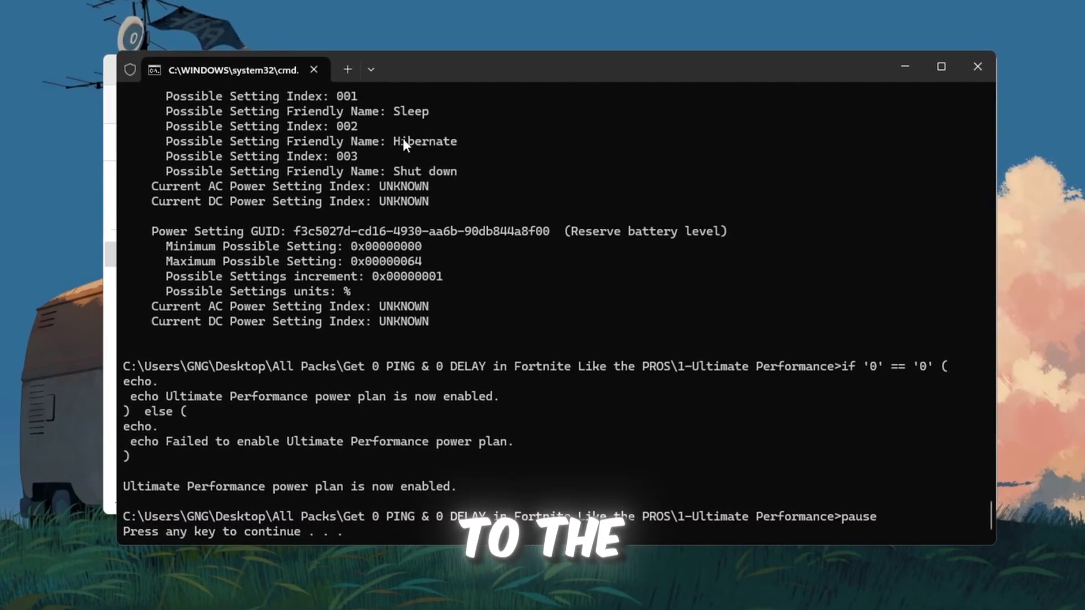
{"action": "left_click", "coordinate": [976, 66]}
{"action": "key", "text": "super"}
{"action": "type", "text": "choose a power plan"}
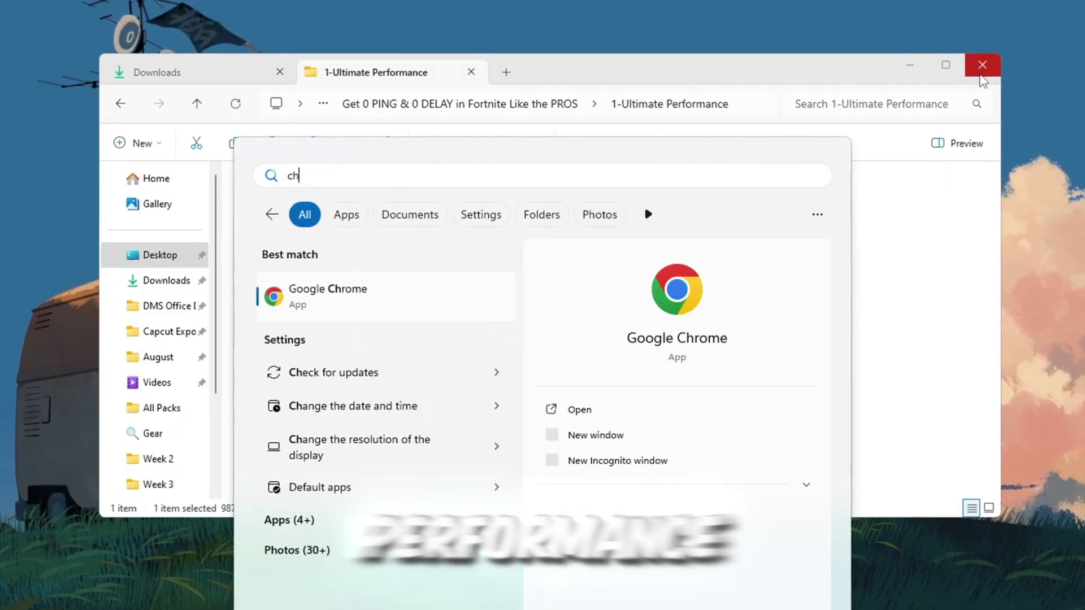
{"action": "key", "text": "Return"}
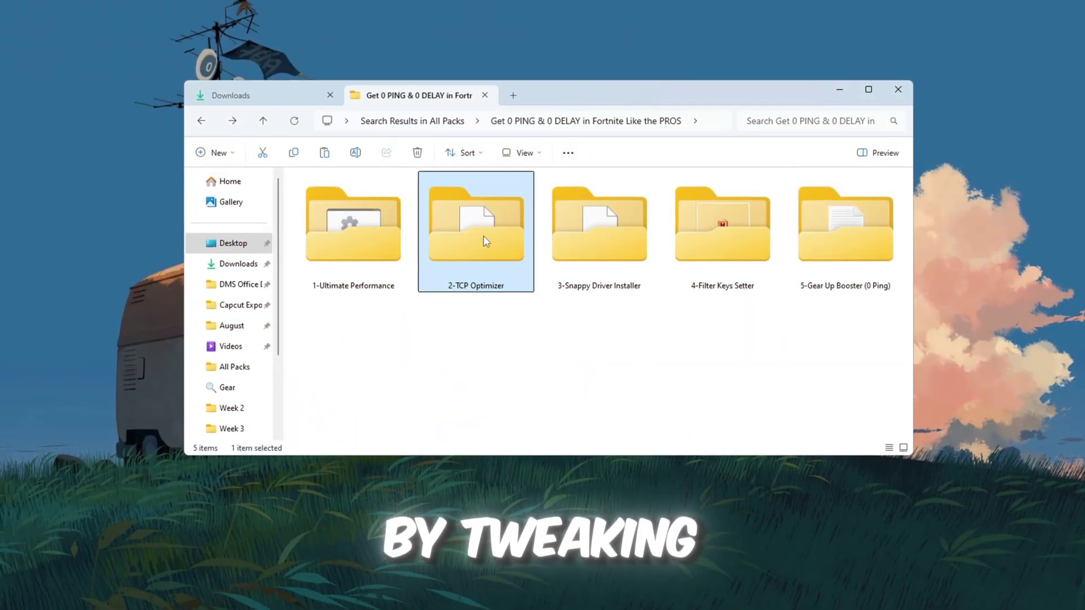
Open the 2-TCP Optimizer folder and launch TCPOptimizer.exe
{"action": "double_click", "coordinate": [485, 242]}
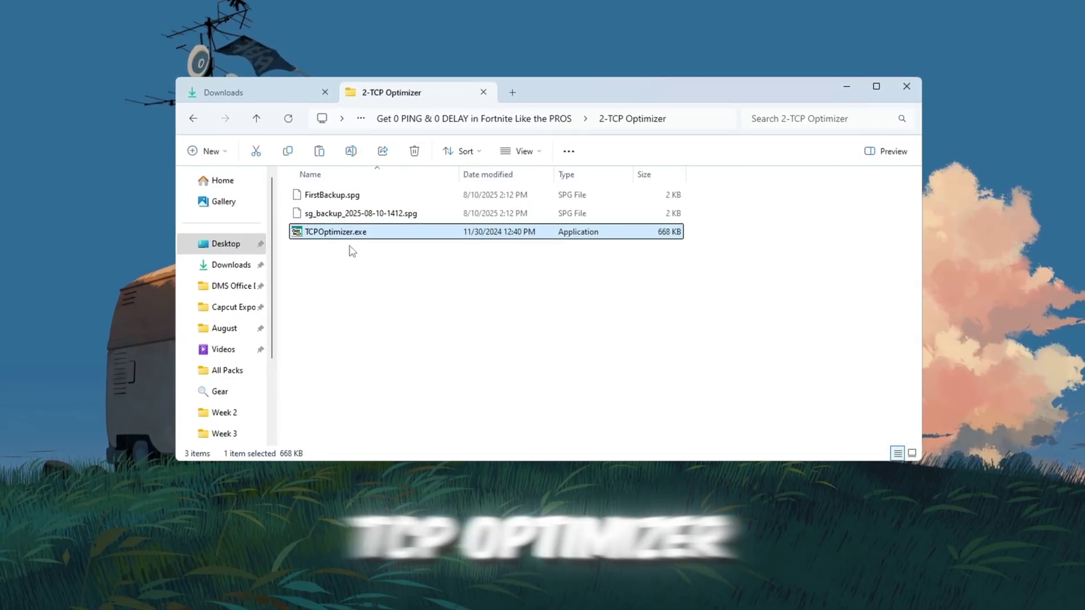
{"action": "right_click", "coordinate": [411, 236]}
{"action": "left_click", "coordinate": [477, 322]}
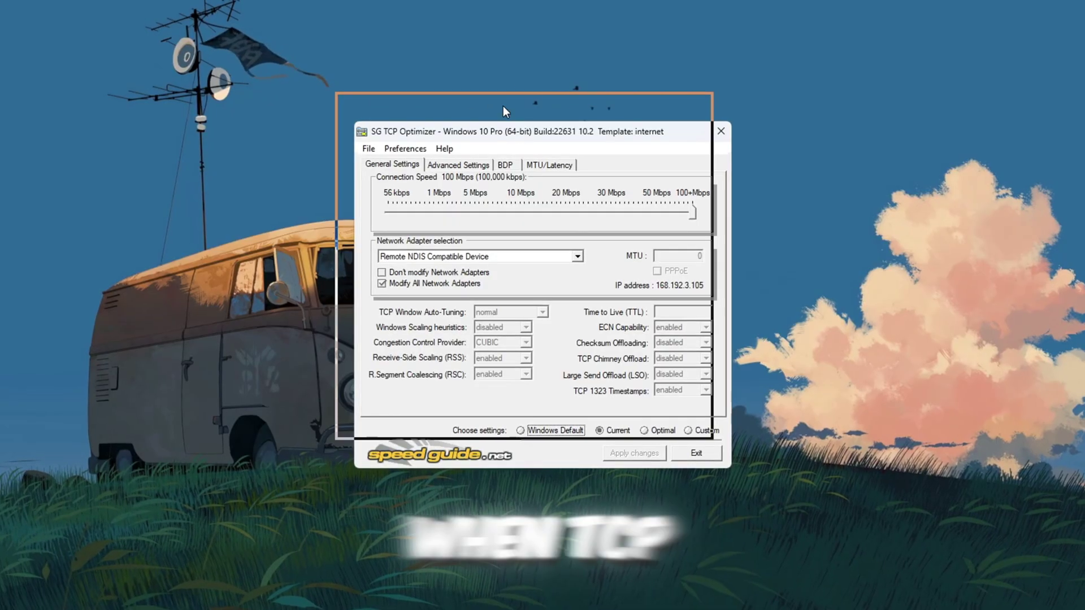
Turn off Modify All Network Adapters and choose the Realtek PCIe GbE Family Controller as the network adapter
{"action": "left_click", "coordinate": [421, 229]}
{"action": "left_click", "coordinate": [603, 195]}
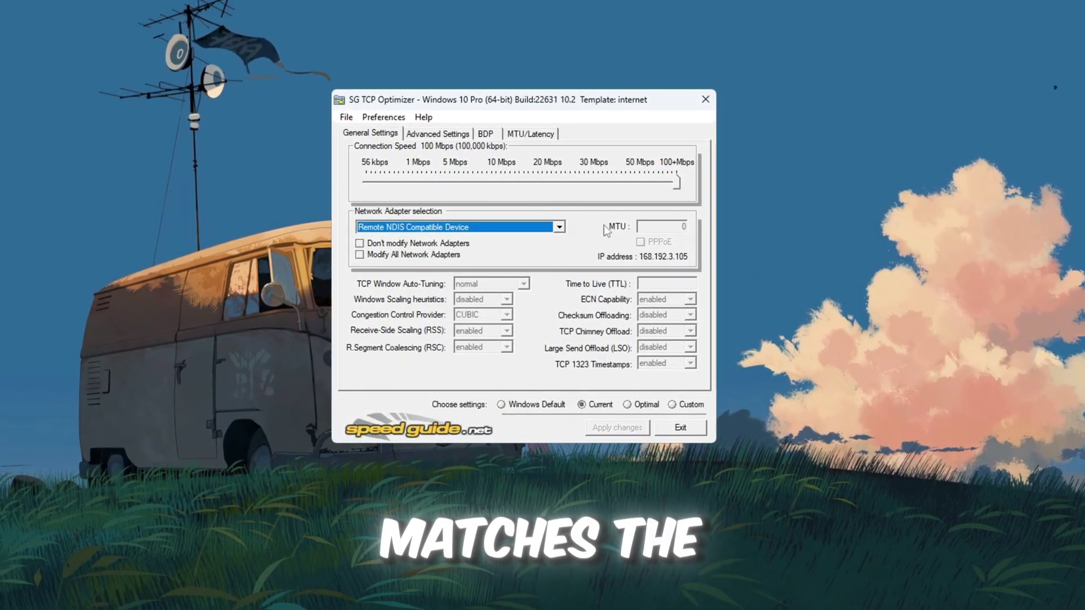
{"action": "left_click", "coordinate": [559, 228]}
{"action": "left_click", "coordinate": [549, 249]}
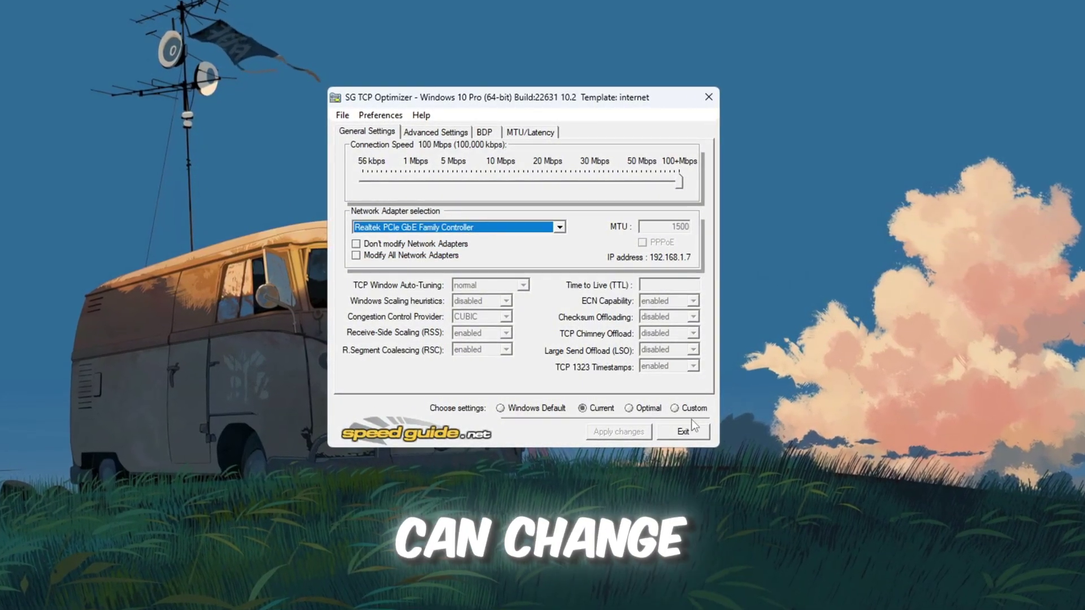
Switch TCP Optimizer to Custom settings and set the connection speed to the 100+ Mbps maximum
{"action": "left_click", "coordinate": [674, 407]}
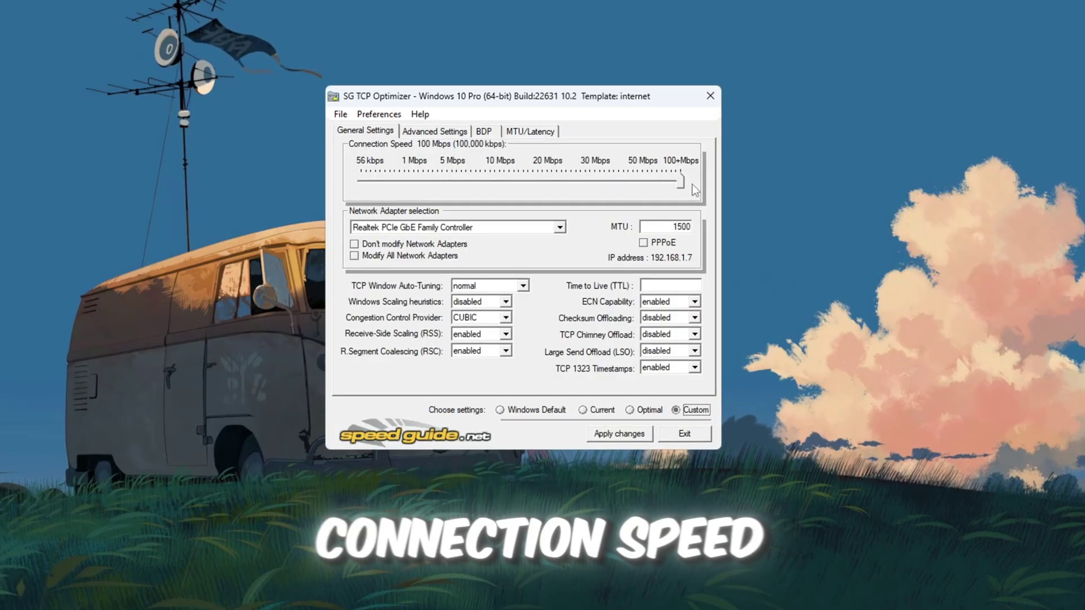
{"action": "left_click_drag", "start_coordinate": [681, 180], "coordinate": [713, 195]}
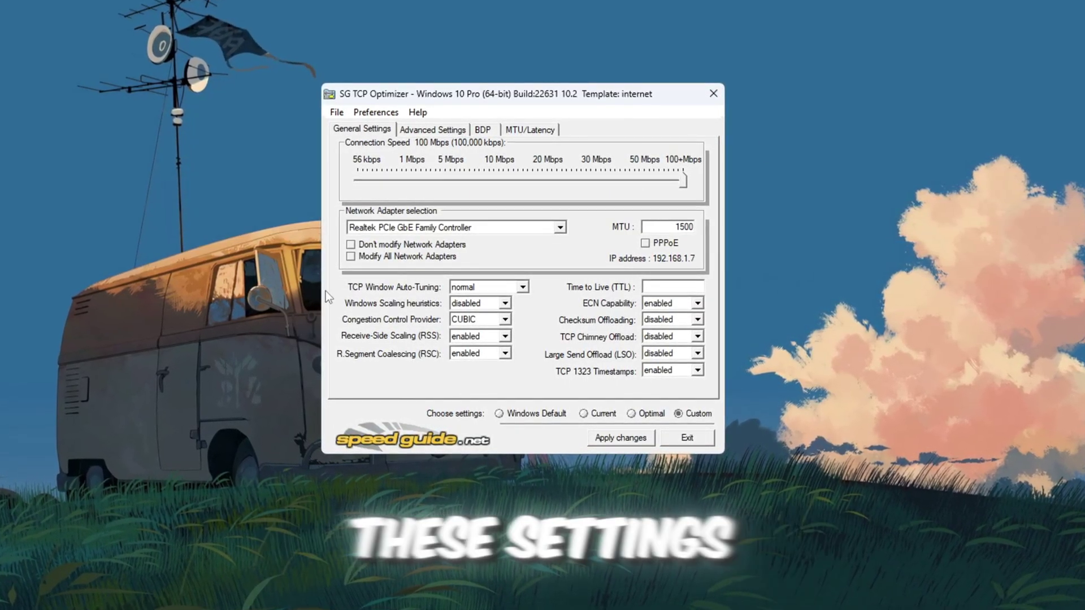
Set TCP Window Auto-Tuning to normal and Windows Scaling heuristics to disabled
{"action": "left_click", "coordinate": [496, 288]}
{"action": "left_click", "coordinate": [496, 288]}
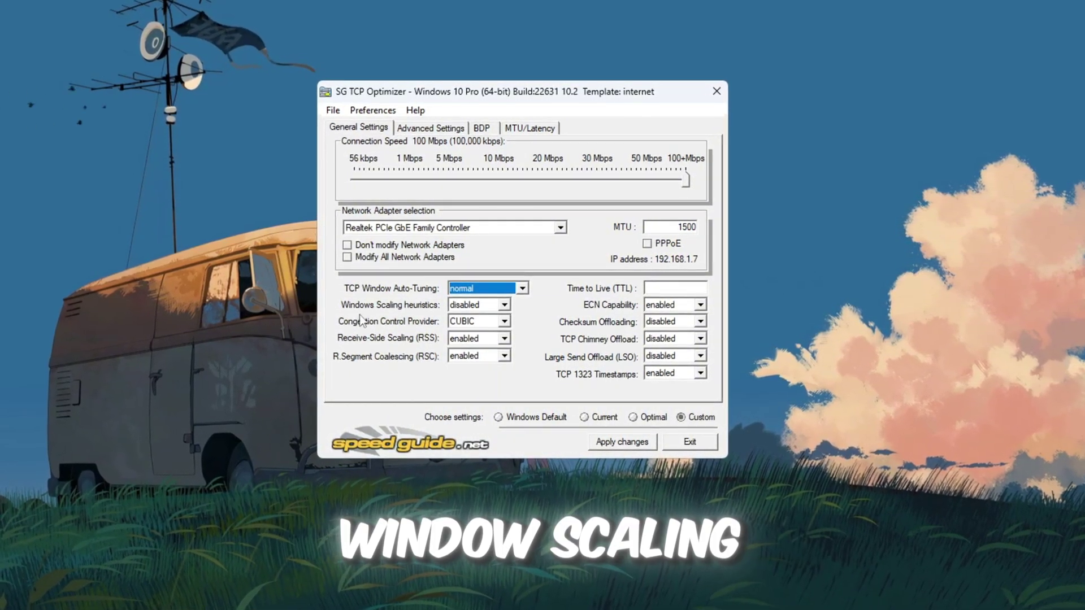
{"action": "left_click", "coordinate": [493, 306]}
{"action": "left_click", "coordinate": [478, 316]}
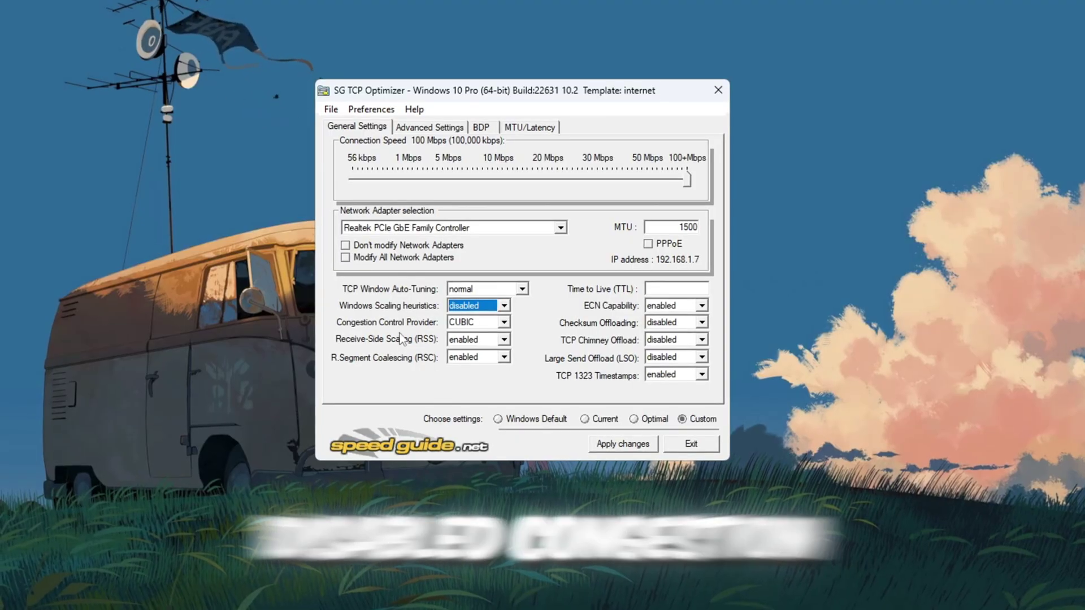
Set the Congestion Control Provider to CUBIC and the Time to Live (TTL) to 64
{"action": "left_click", "coordinate": [504, 323]}
{"action": "left_click", "coordinate": [474, 378]}
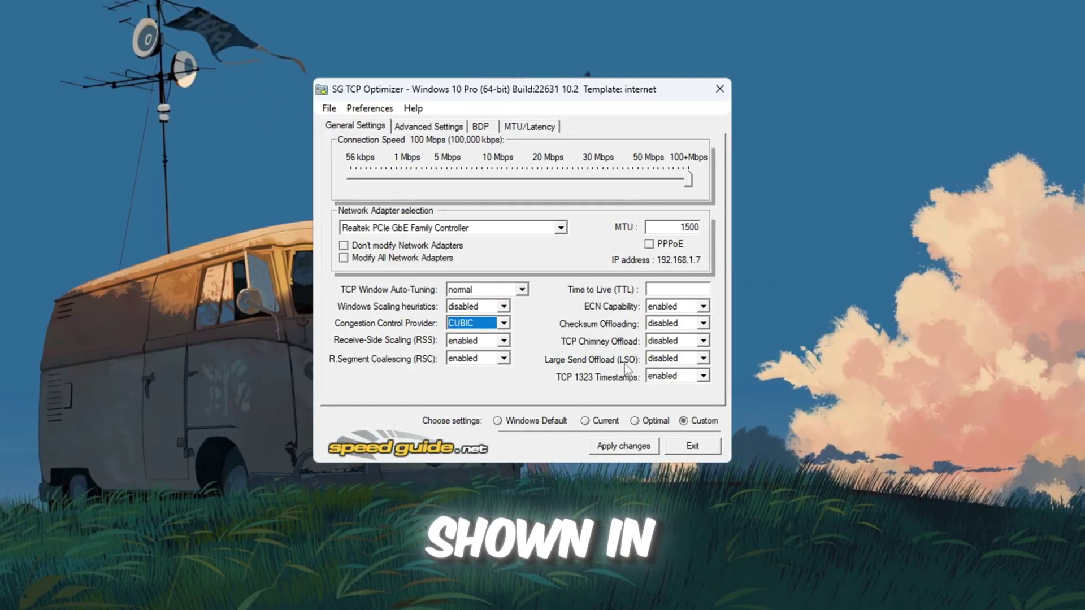
{"action": "left_click", "coordinate": [666, 289]}
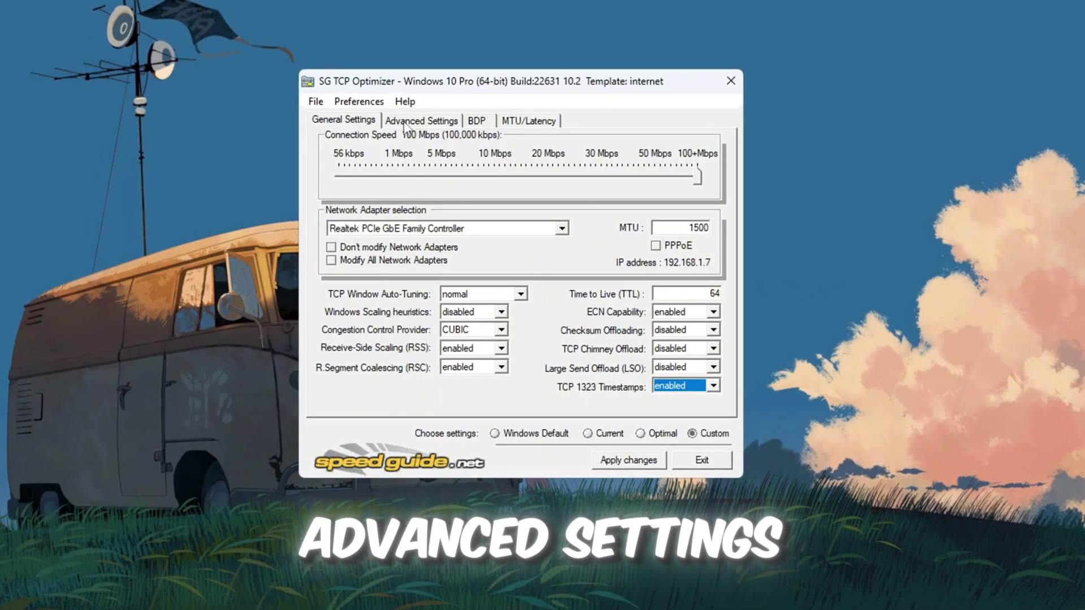
In the advanced settings, use gaming: 0 for SystemResponsiveness, default: n/a for TCPNoDelay, enabled: 1 for LargeSystemCache and optimized: 3 for Size
{"action": "left_click", "coordinate": [443, 122]}
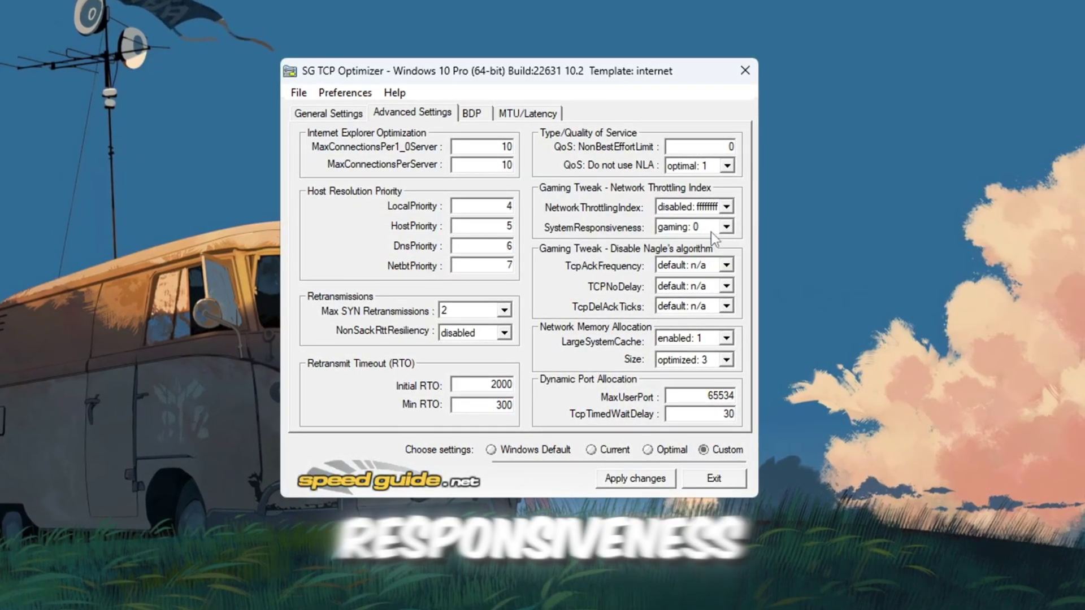
{"action": "key", "text": "Tab"}
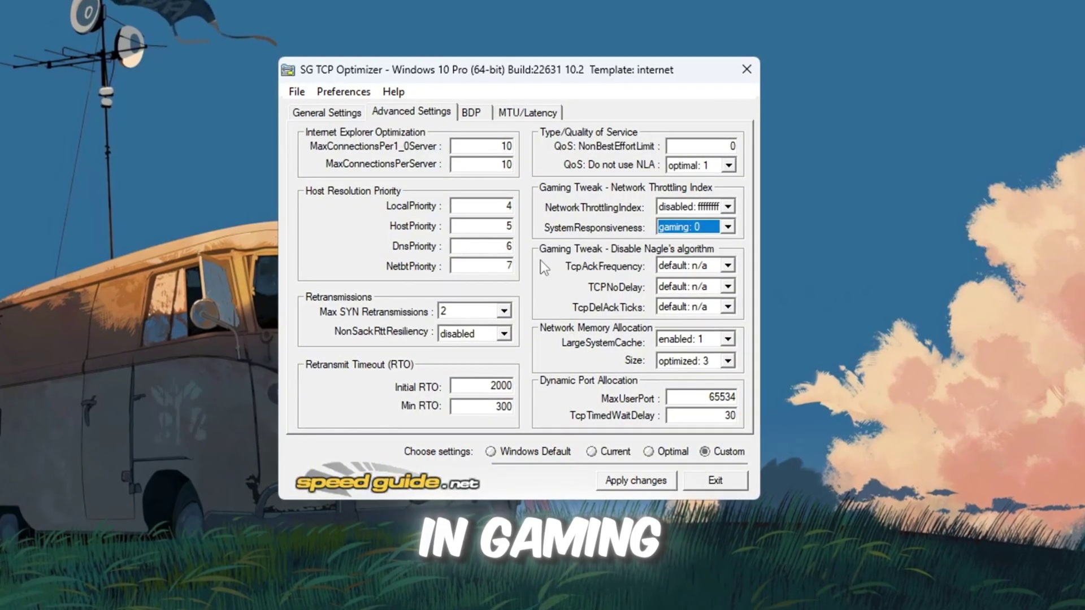
{"action": "key", "text": "Tab"}
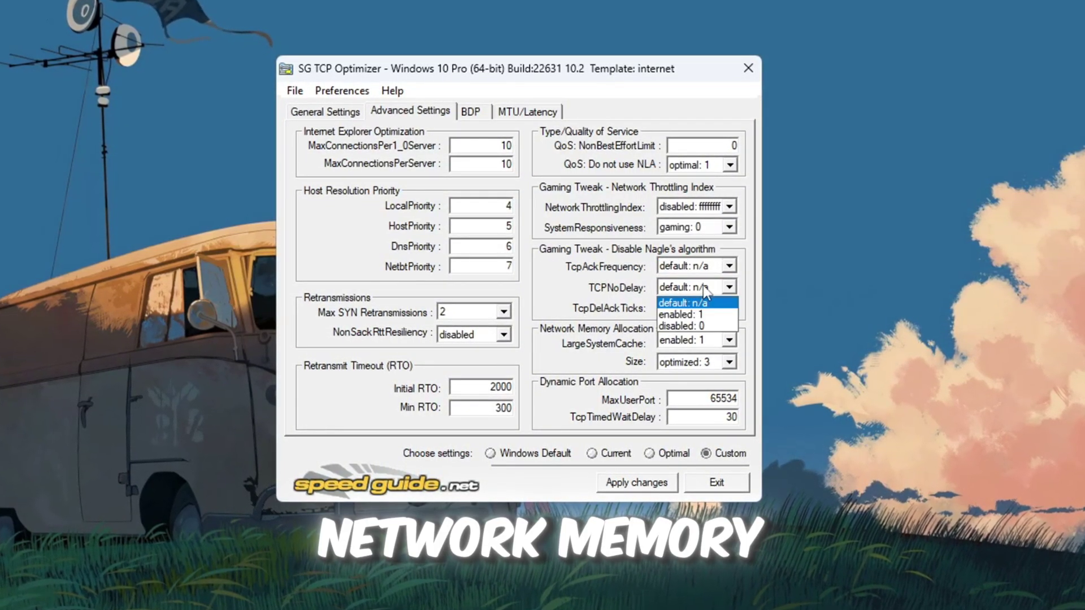
{"action": "left_click", "coordinate": [703, 286]}
{"action": "left_click", "coordinate": [680, 342]}
{"action": "left_click", "coordinate": [686, 363]}
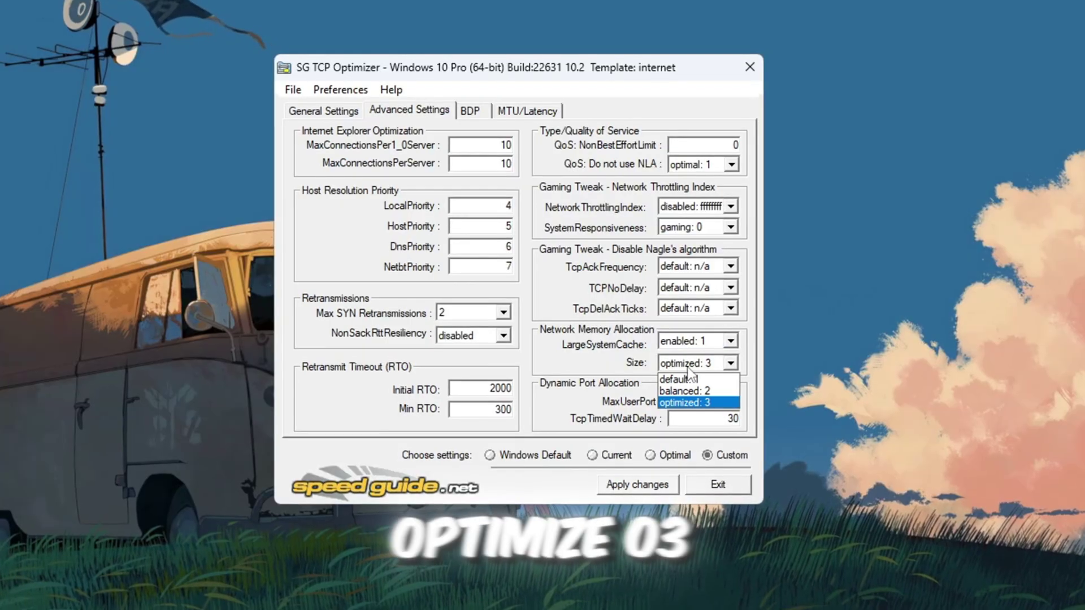
{"action": "left_click", "coordinate": [673, 368]}
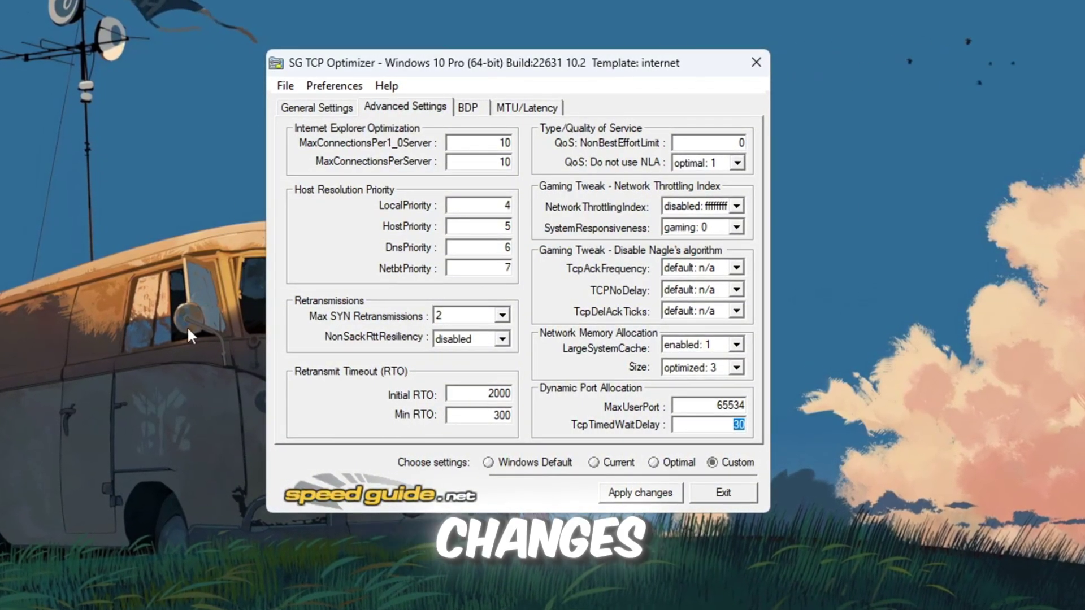
Start applying the TCP Optimizer changes, review the list of old and new values, and set the Backup option
{"action": "left_click", "coordinate": [656, 503]}
{"action": "scroll", "coordinate": [537, 317], "scroll_direction": "down", "scroll_amount": 8}
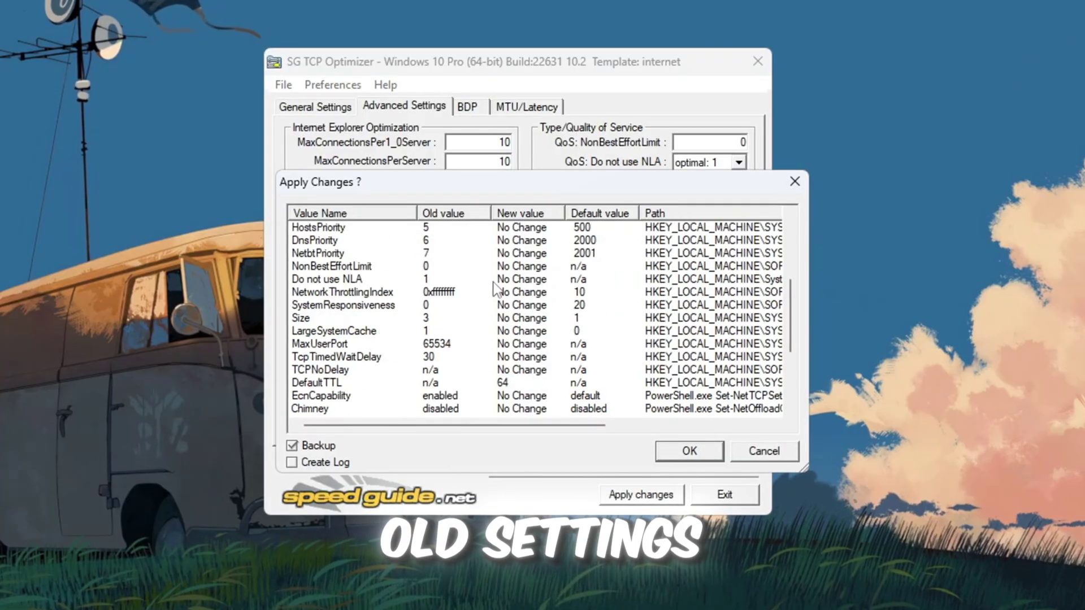
{"action": "left_click", "coordinate": [289, 447]}
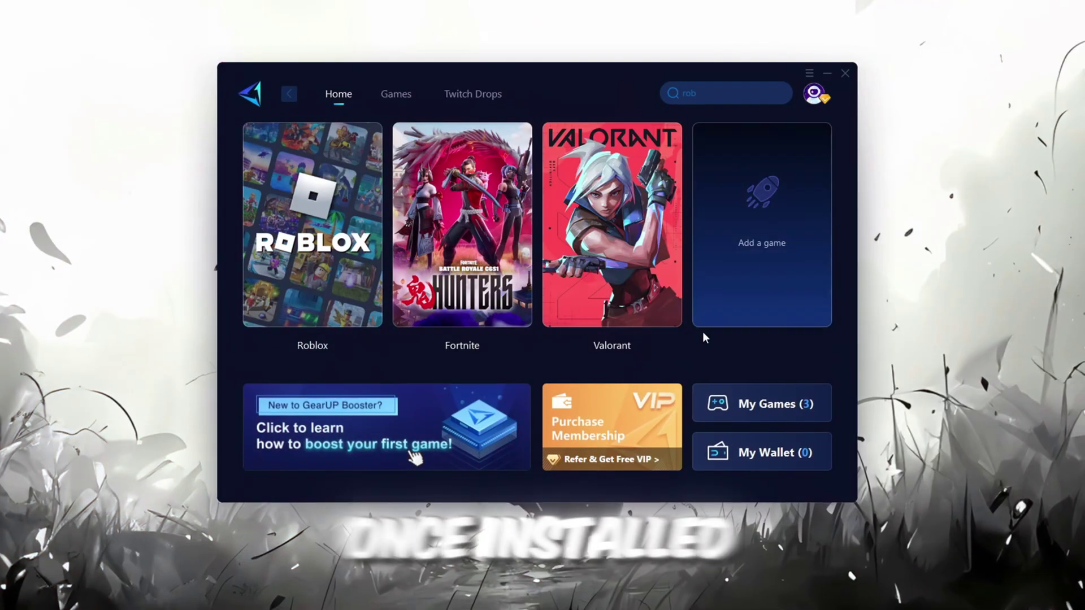
Switch to GearUP Booster, browse its catalogue of popular games and return to the home page
{"action": "mouse_move", "coordinate": [480, 314]}
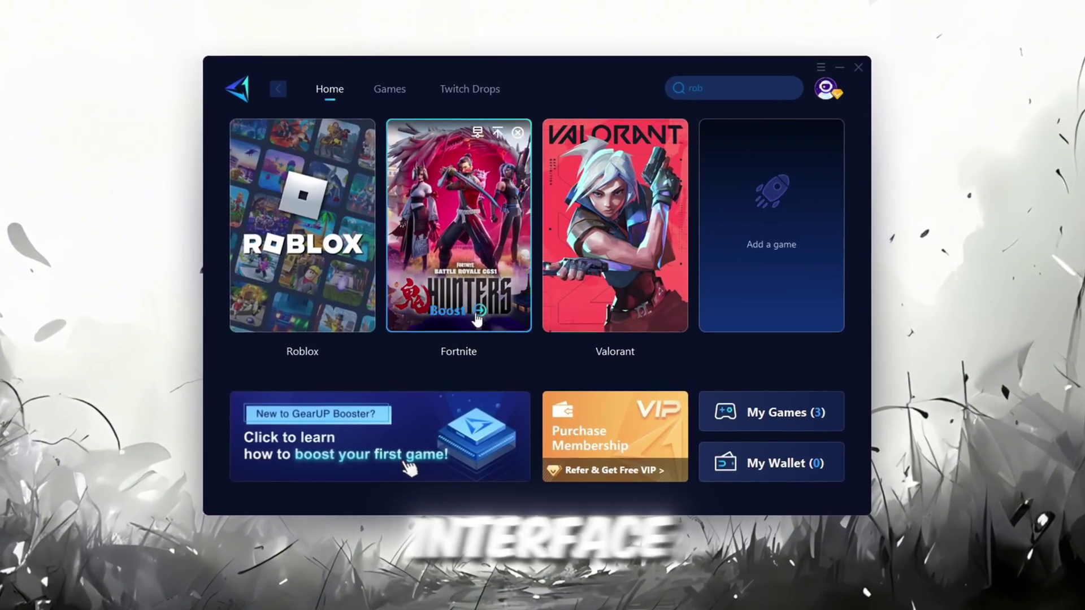
{"action": "mouse_move", "coordinate": [814, 179]}
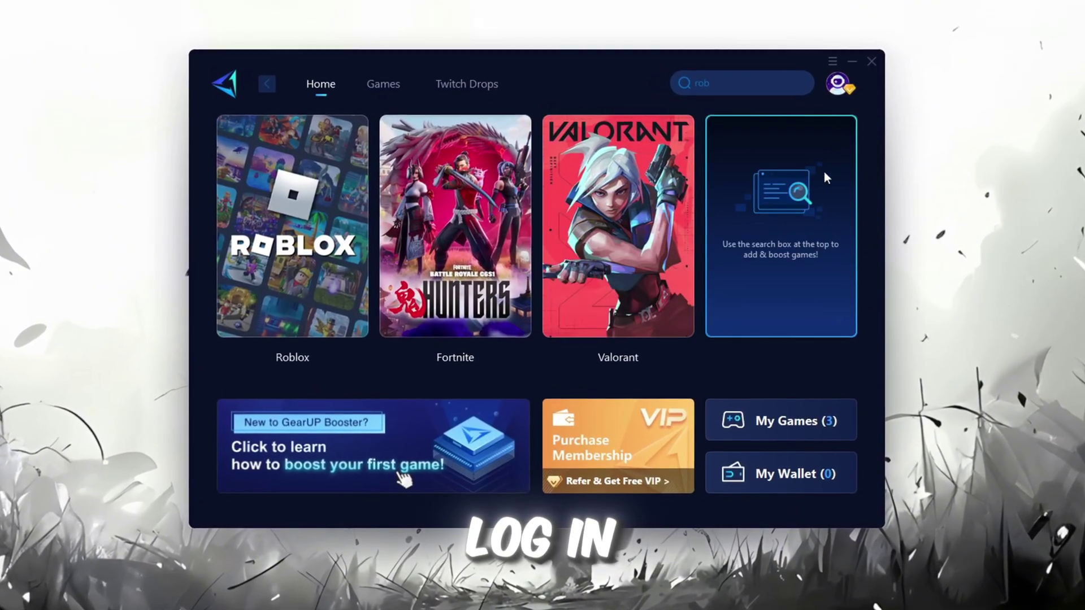
{"action": "mouse_move", "coordinate": [838, 83]}
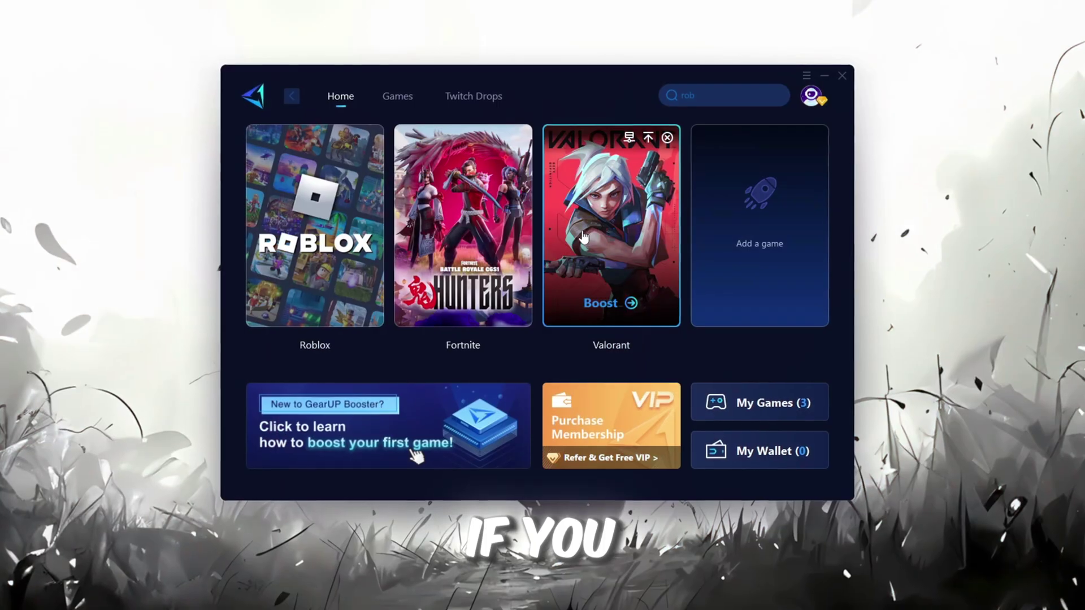
{"action": "left_click", "coordinate": [398, 96]}
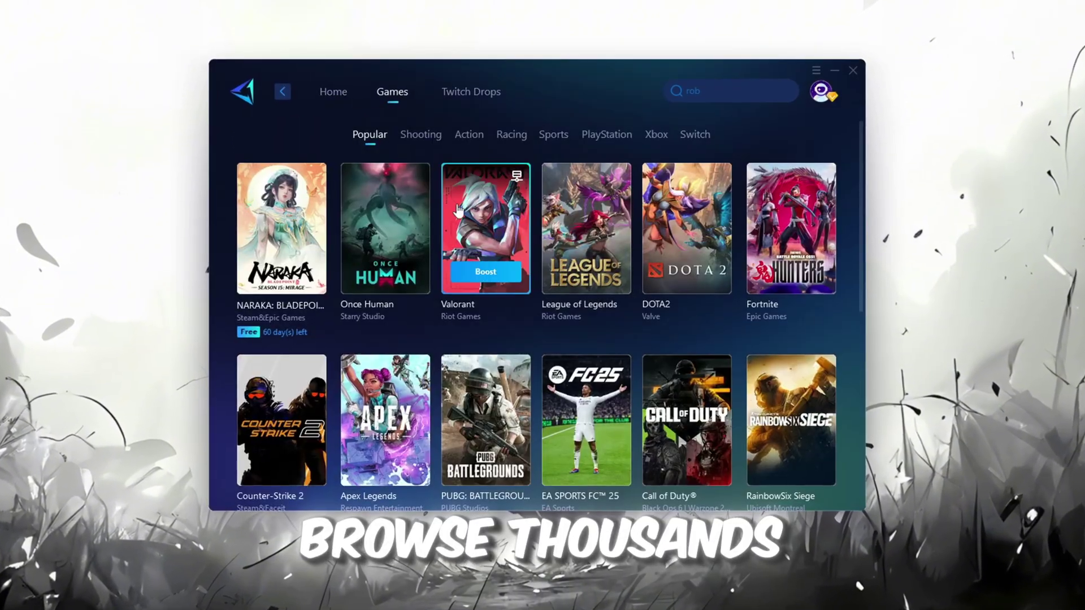
{"action": "scroll", "coordinate": [522, 284], "scroll_direction": "down", "scroll_amount": 6}
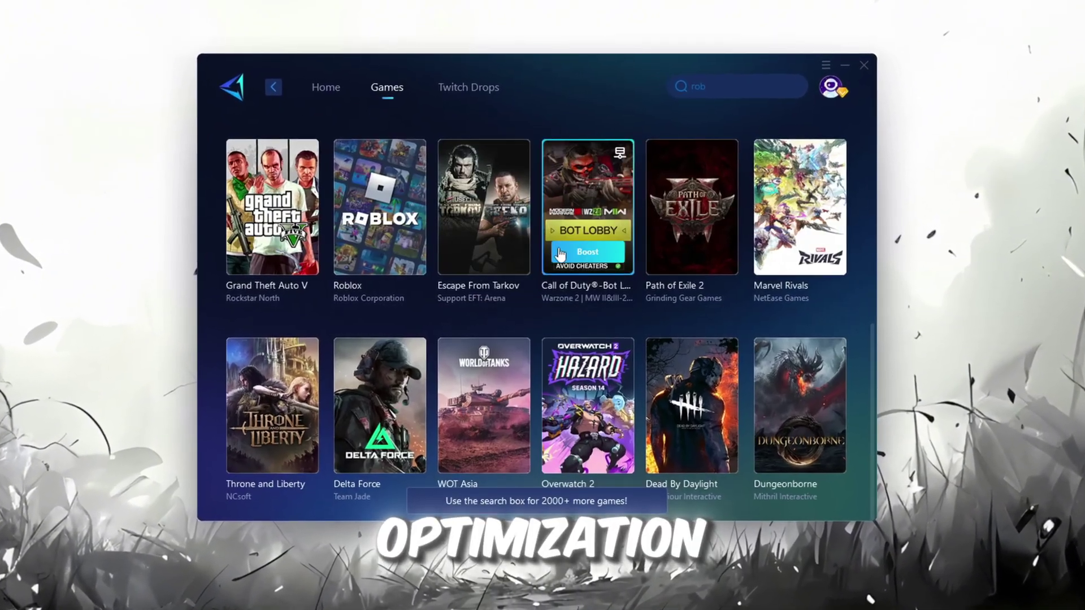
{"action": "scroll", "coordinate": [559, 254], "scroll_direction": "up", "scroll_amount": 6}
{"action": "left_click", "coordinate": [322, 89]}
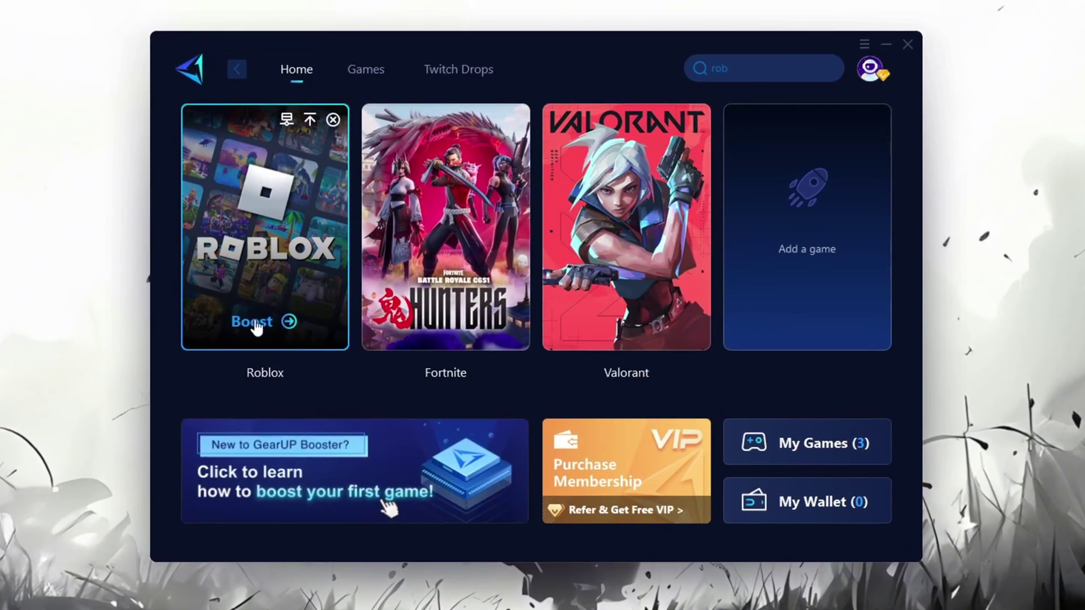
Start boosting Roblox and review the available game server regions, leaving the region on Auto server
{"action": "left_click", "coordinate": [254, 323]}
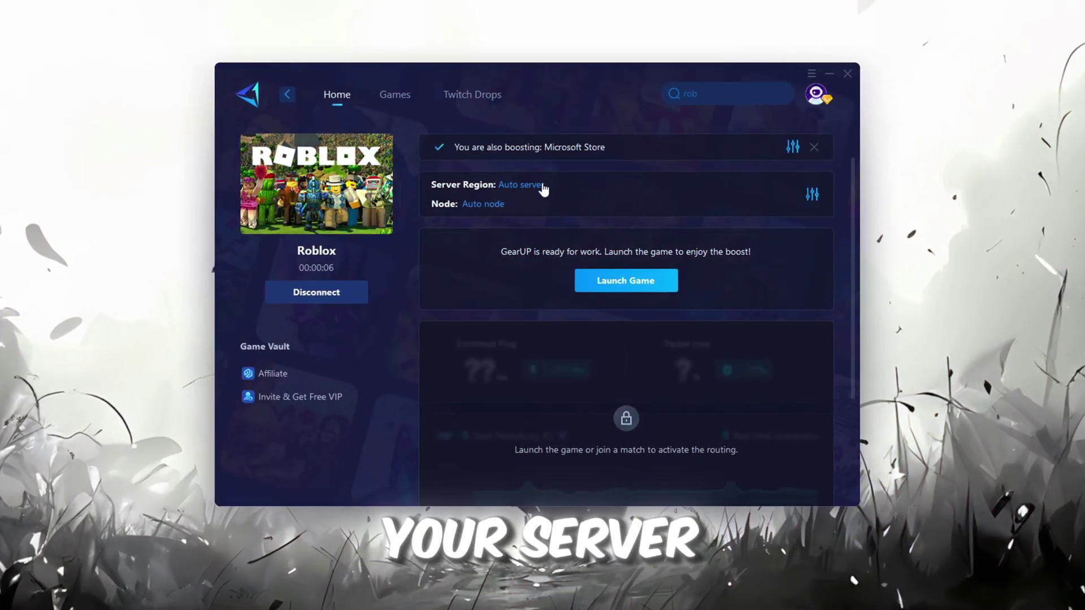
{"action": "left_click", "coordinate": [521, 186]}
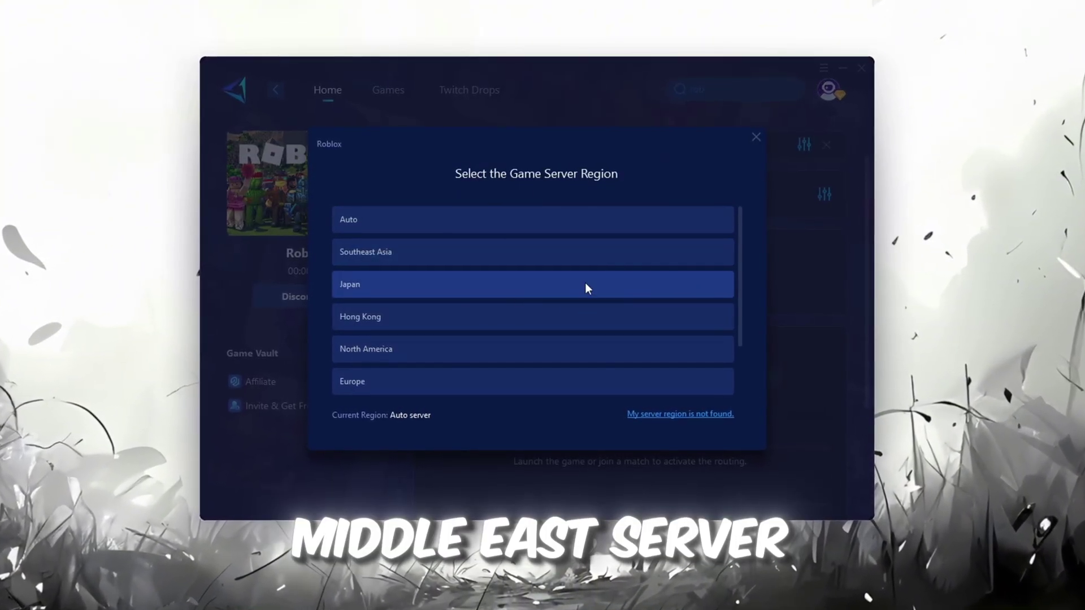
{"action": "scroll", "coordinate": [739, 321], "scroll_direction": "down", "scroll_amount": 2}
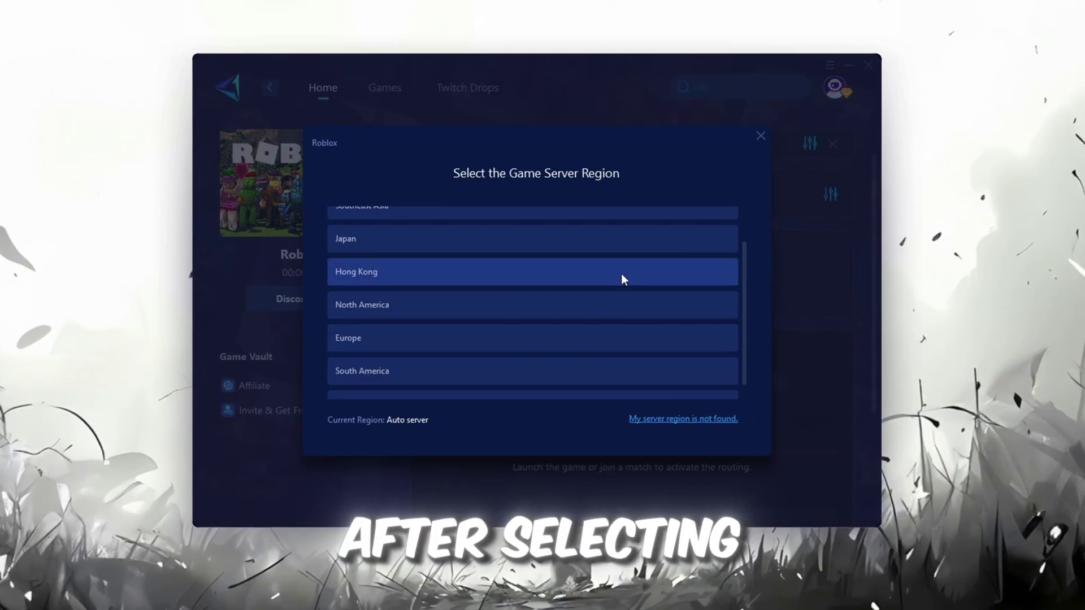
{"action": "left_click", "coordinate": [759, 136]}
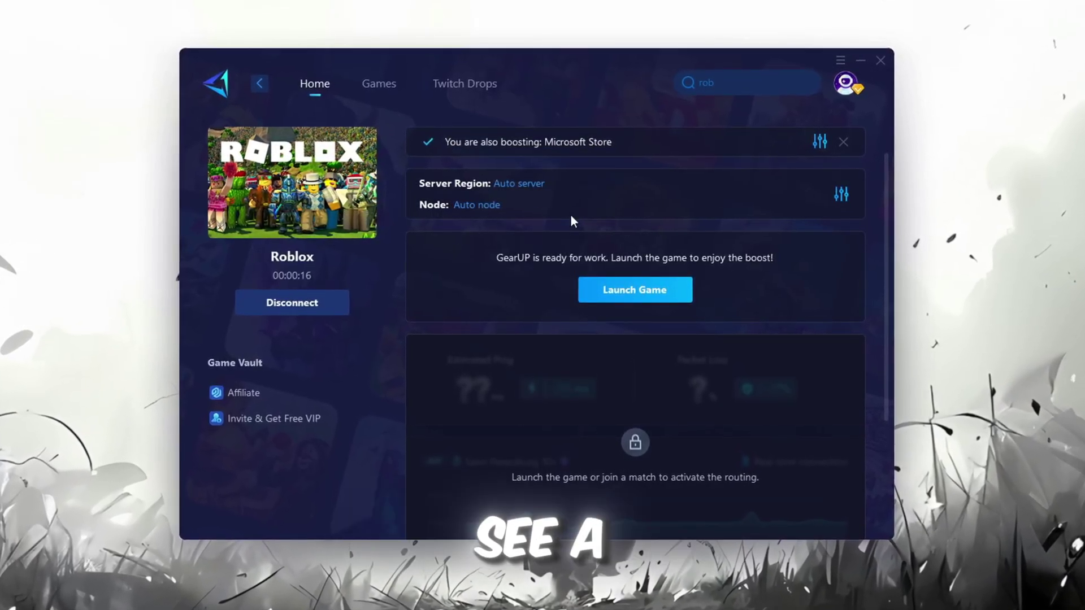
Review the available server nodes for Roblox, leave the node on Auto node, and close GearUP Booster
{"action": "left_click", "coordinate": [477, 205]}
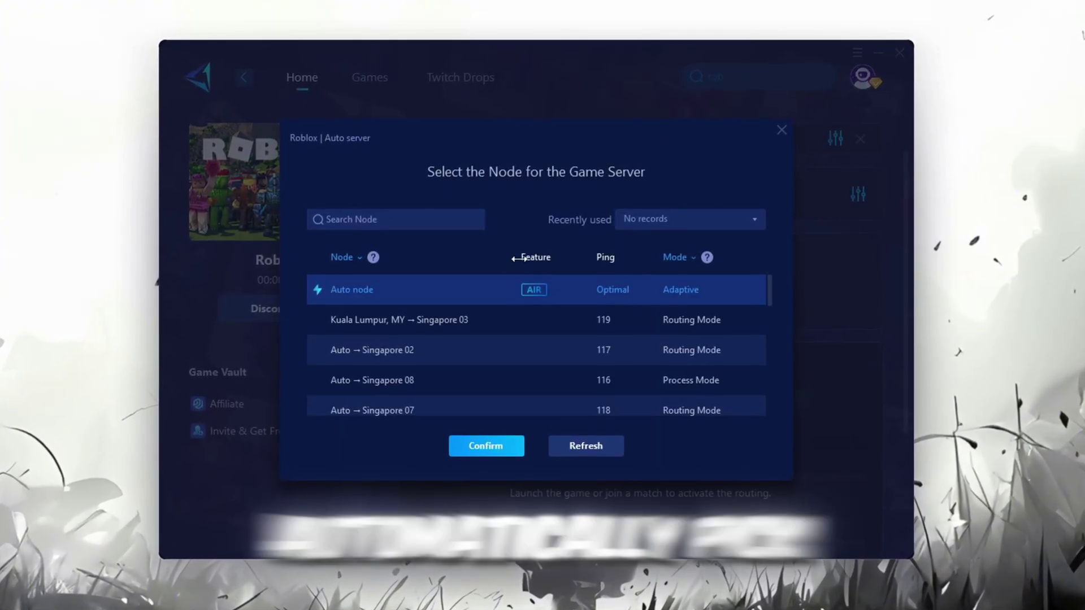
{"action": "scroll", "coordinate": [559, 339], "scroll_direction": "down", "scroll_amount": 4}
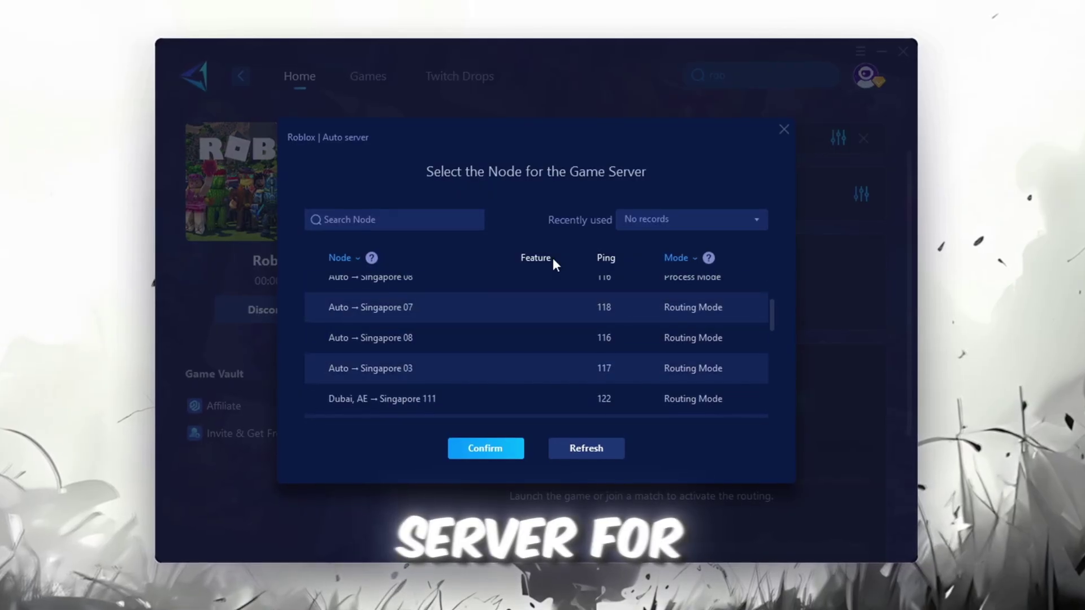
{"action": "left_click", "coordinate": [782, 131]}
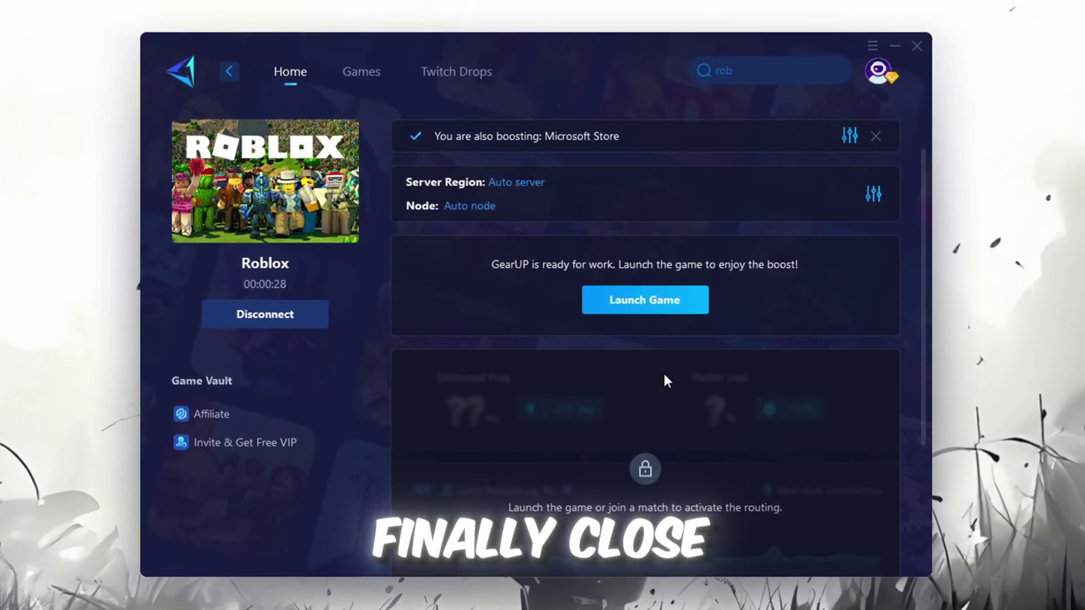
{"action": "left_click", "coordinate": [923, 44]}
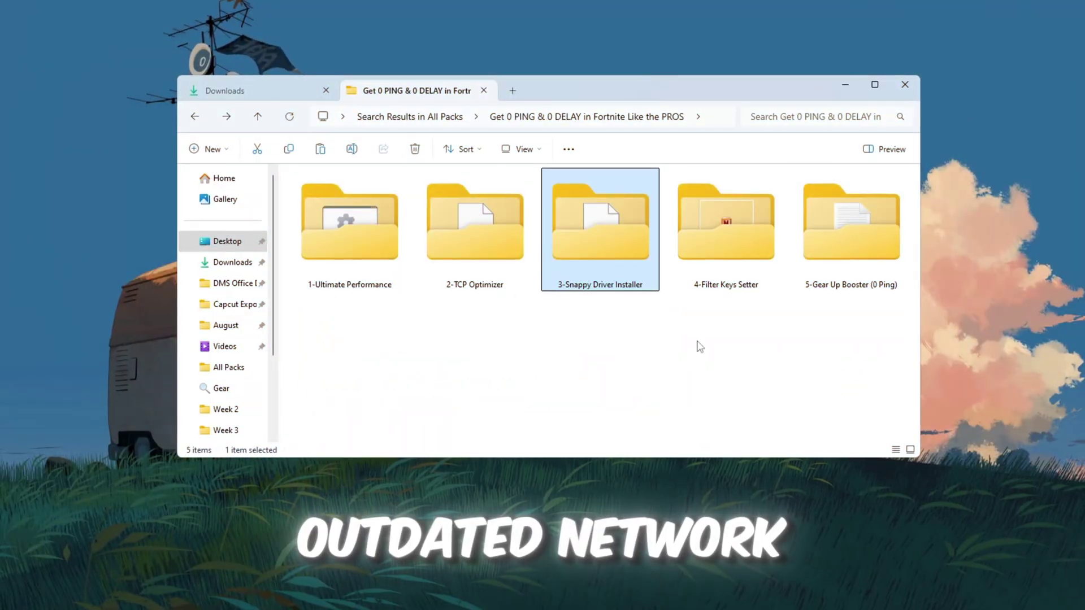
Open the 3-Snappy Driver Installer folder and run SDI_auto.bat as administrator
{"action": "double_click", "coordinate": [589, 232]}
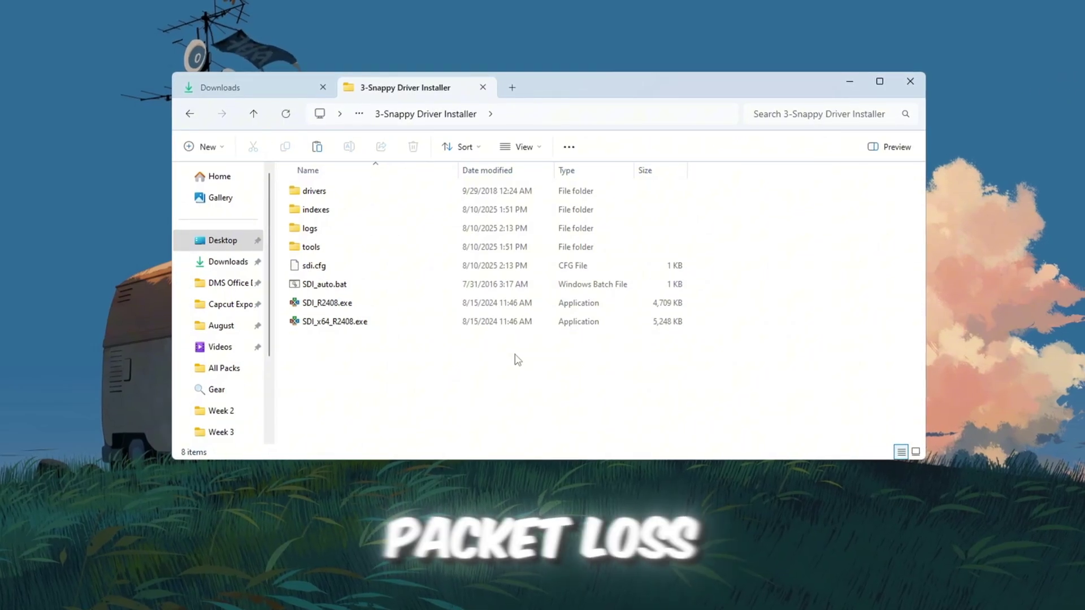
{"action": "left_click_drag", "start_coordinate": [514, 355], "coordinate": [535, 169]}
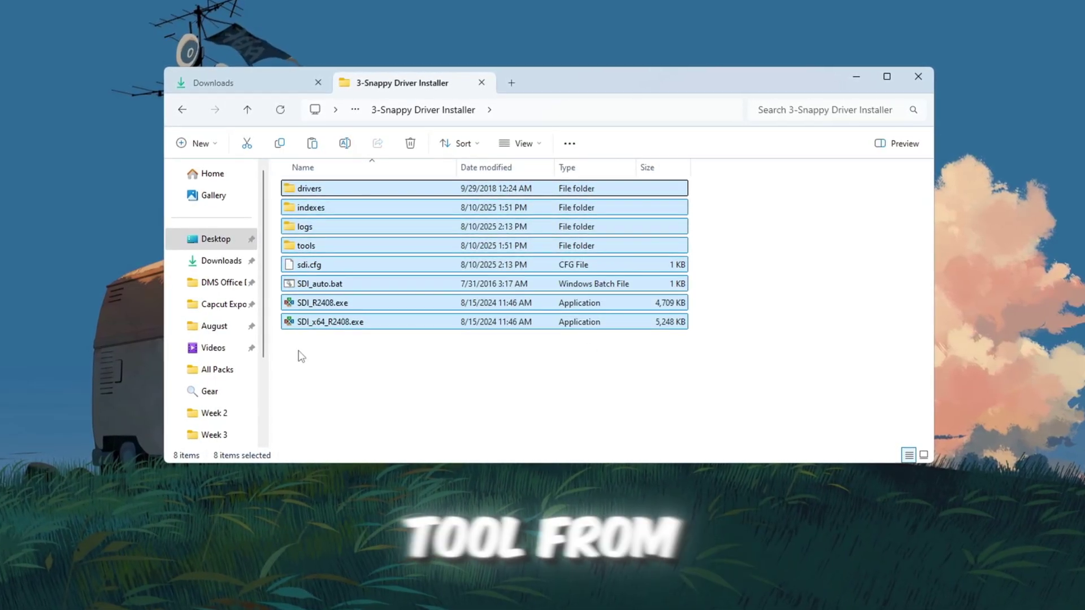
{"action": "left_click", "coordinate": [339, 283]}
{"action": "right_click", "coordinate": [361, 288]}
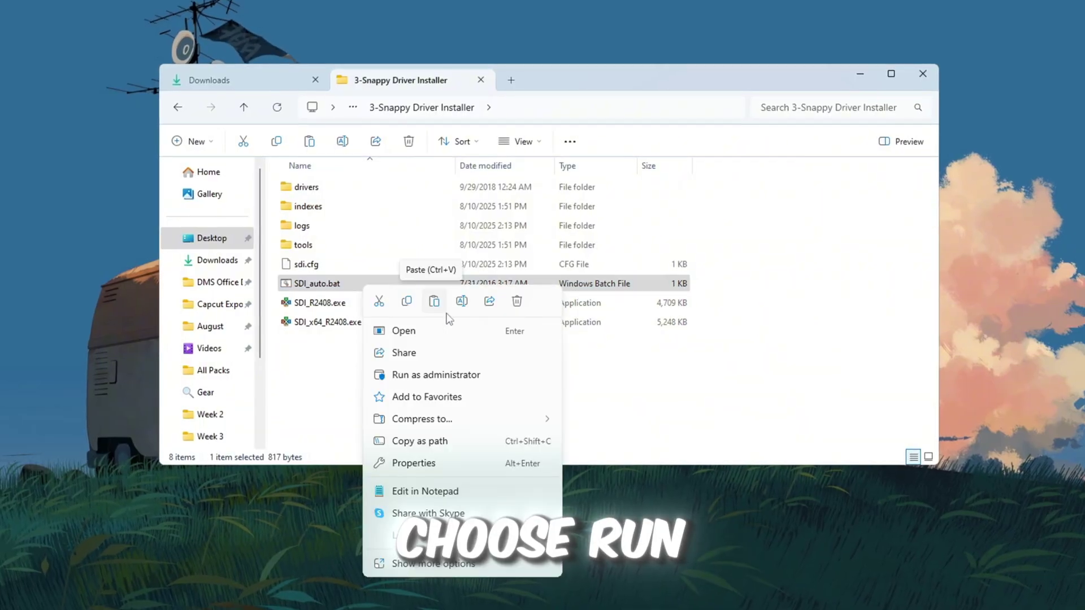
{"action": "left_click", "coordinate": [467, 377]}
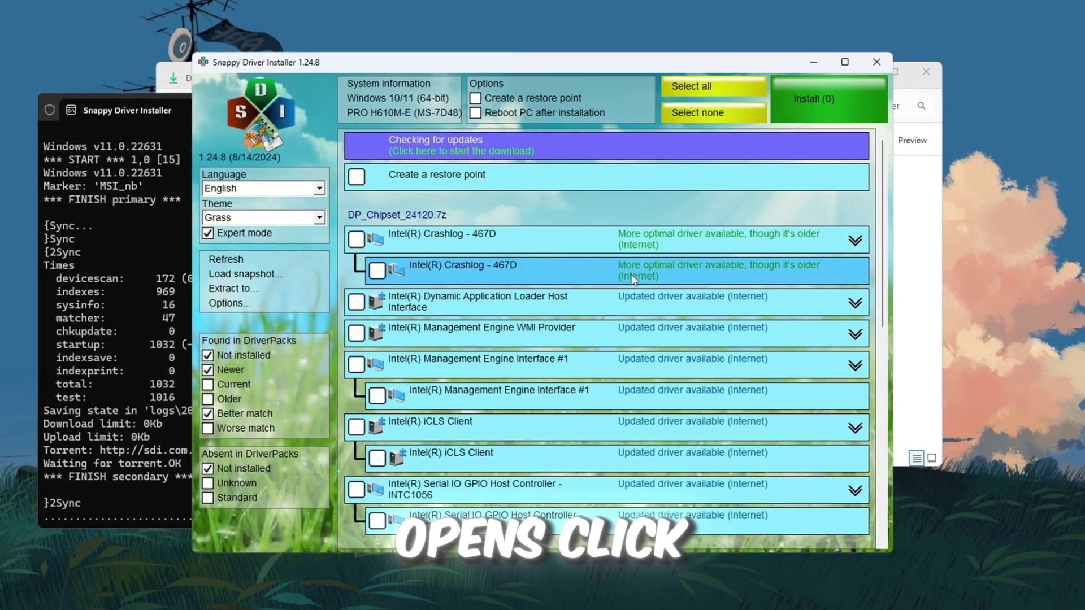
Look through the list of available driver updates for the LAN, sound and virtual device entries
{"action": "scroll", "coordinate": [632, 273], "scroll_direction": "down", "scroll_amount": 10}
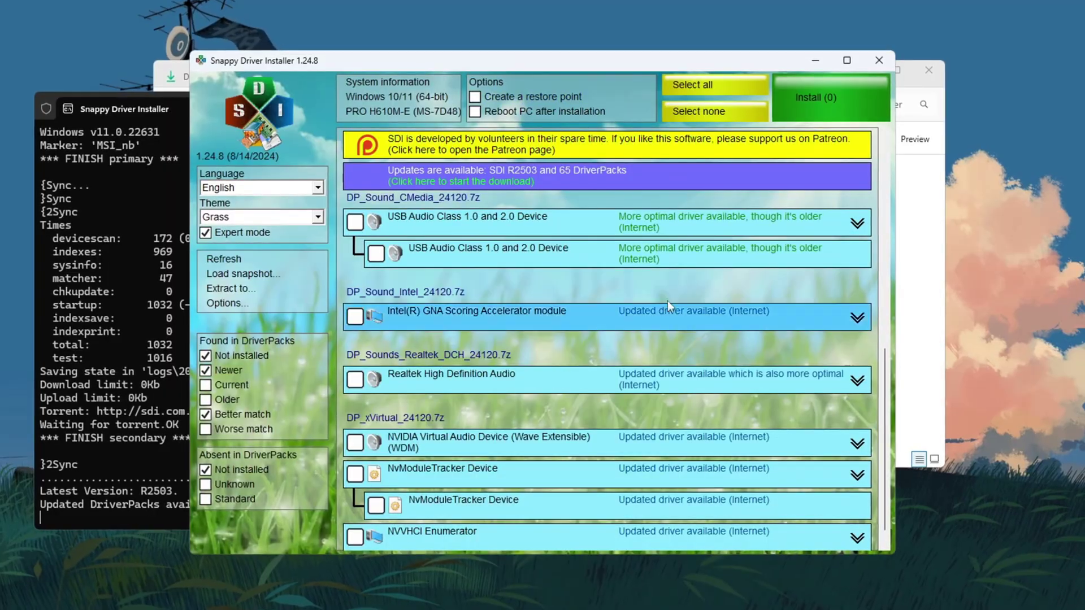
{"action": "scroll", "coordinate": [568, 367], "scroll_direction": "down", "scroll_amount": 1}
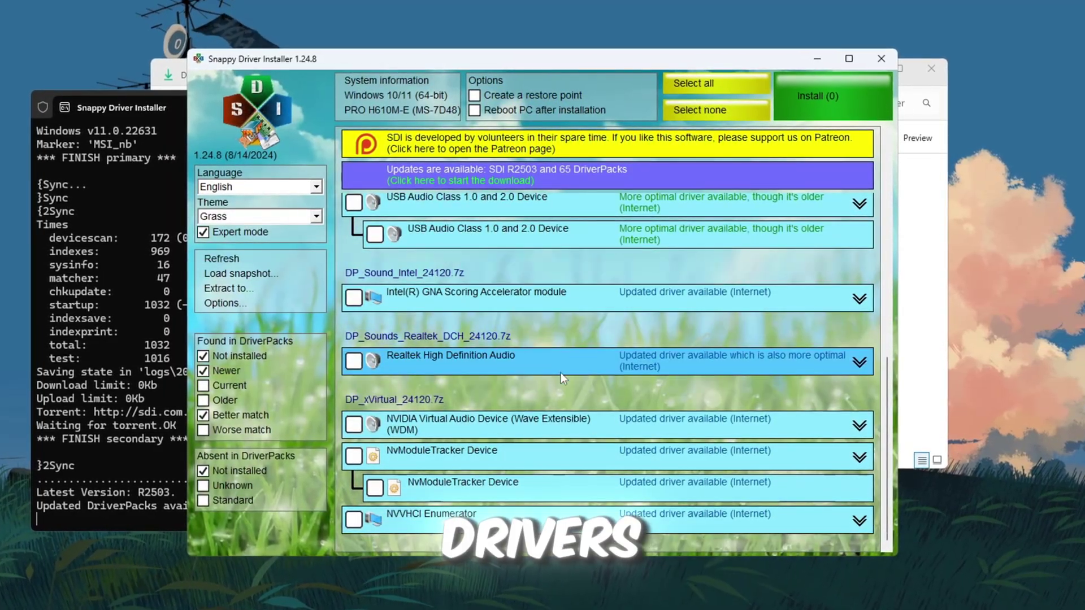
{"action": "scroll", "coordinate": [561, 372], "scroll_direction": "up", "scroll_amount": 5}
{"action": "scroll", "coordinate": [706, 328], "scroll_direction": "down", "scroll_amount": 4}
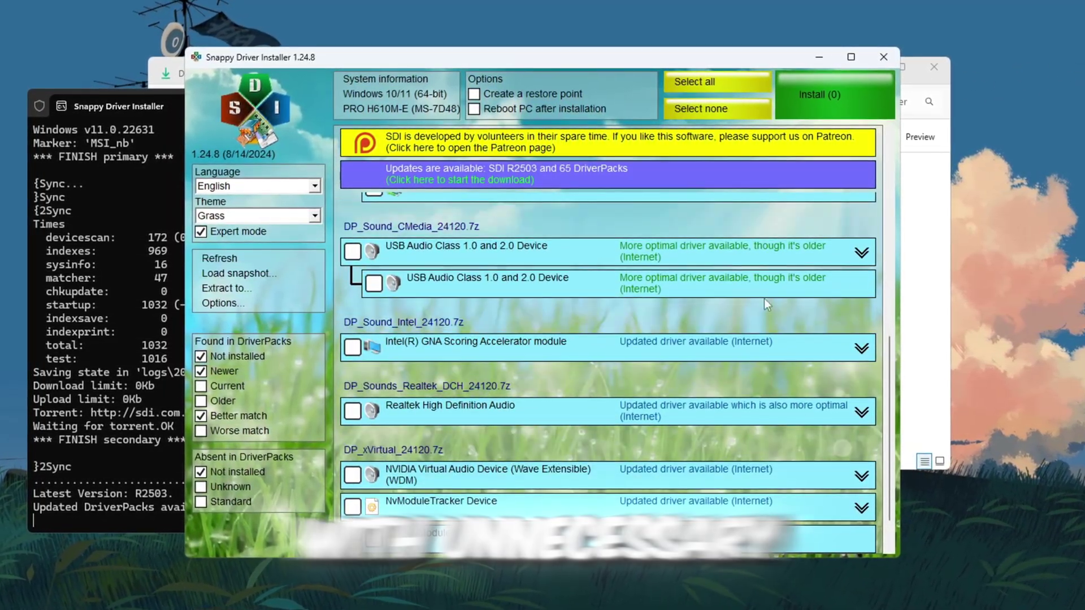
{"action": "scroll", "coordinate": [592, 324], "scroll_direction": "up", "scroll_amount": 5}
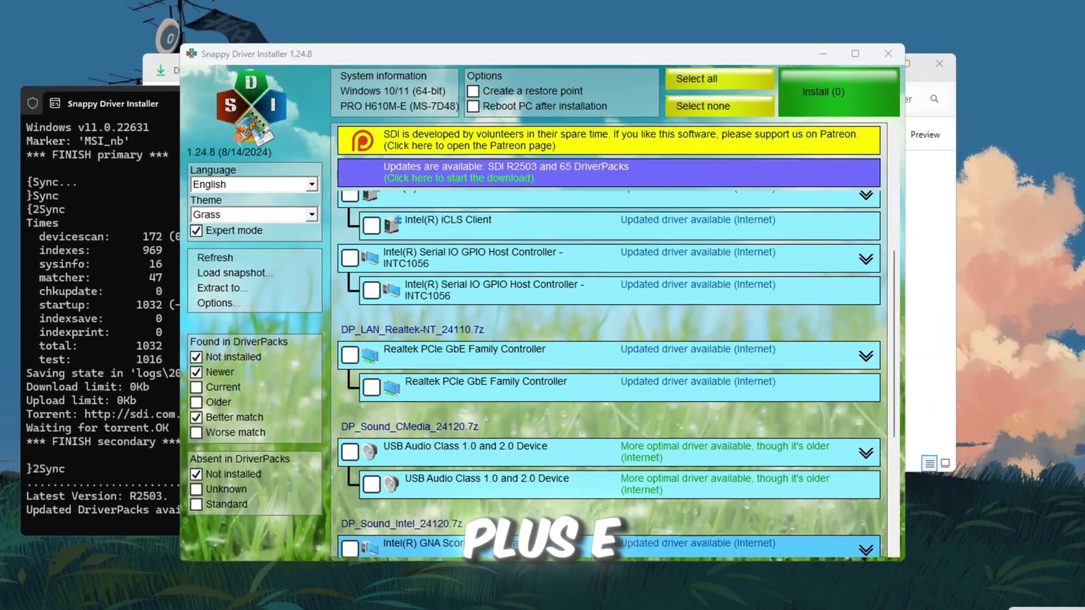
Check the Ethernet adapter's name in Task Manager's performance view, and close Task Manager
{"action": "key", "text": "ctrl+shift+Escape"}
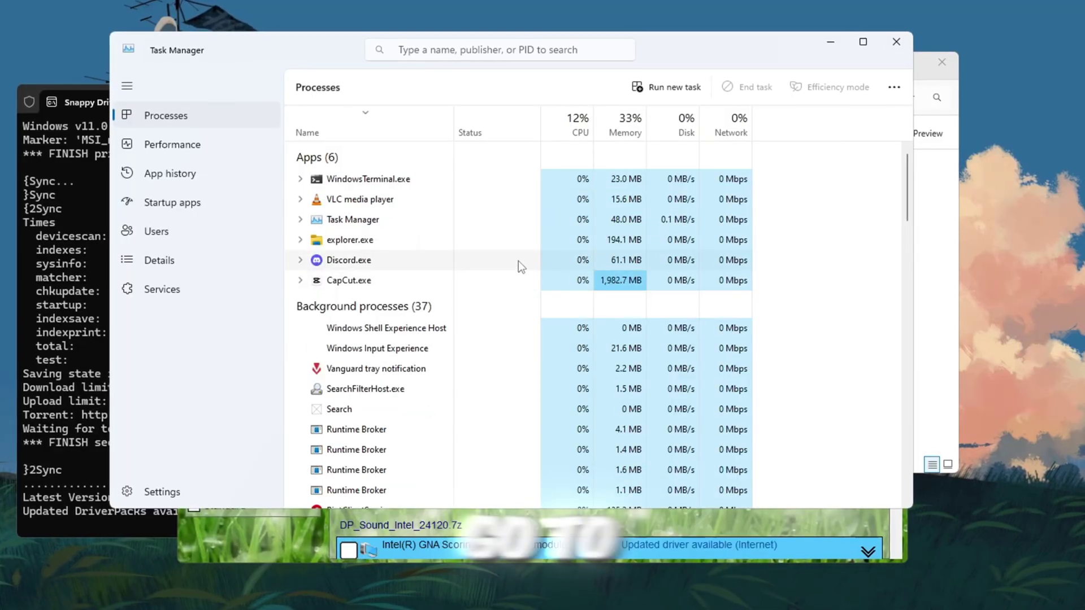
{"action": "left_click", "coordinate": [225, 145]}
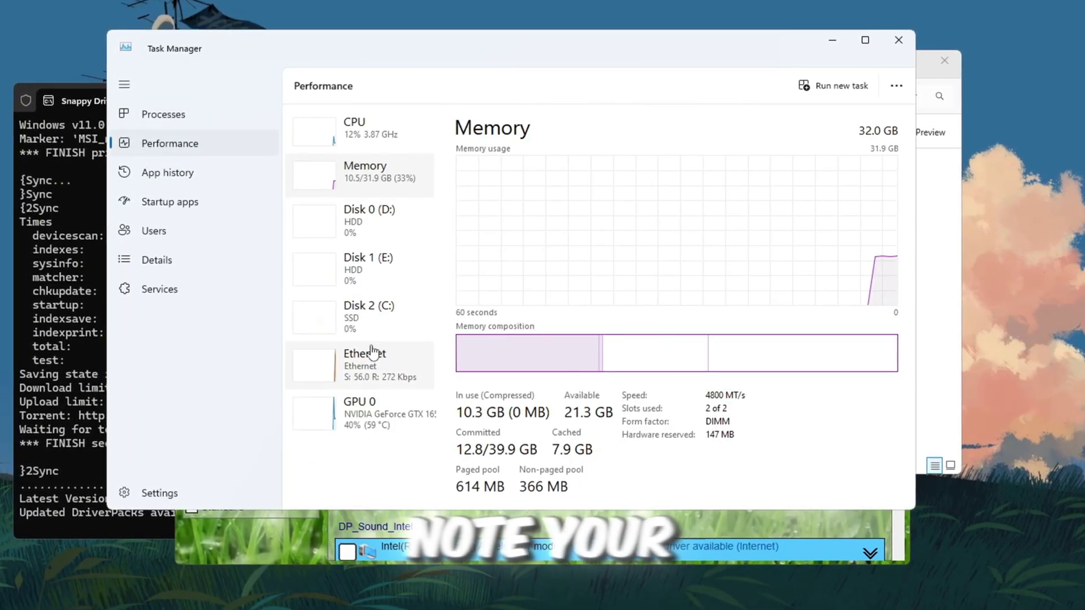
{"action": "left_click", "coordinate": [312, 367]}
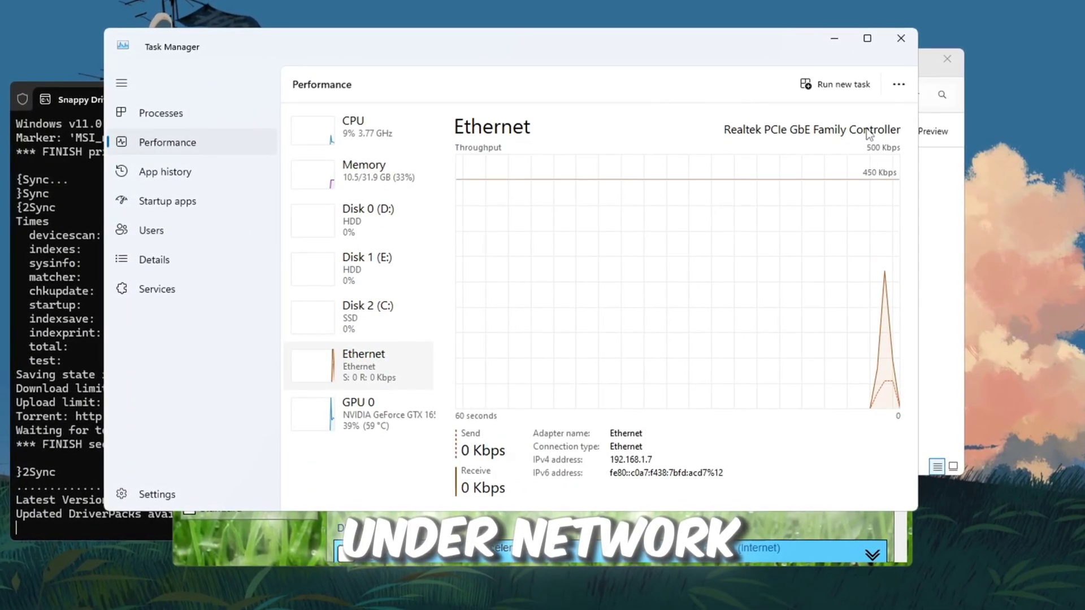
{"action": "left_click", "coordinate": [900, 38]}
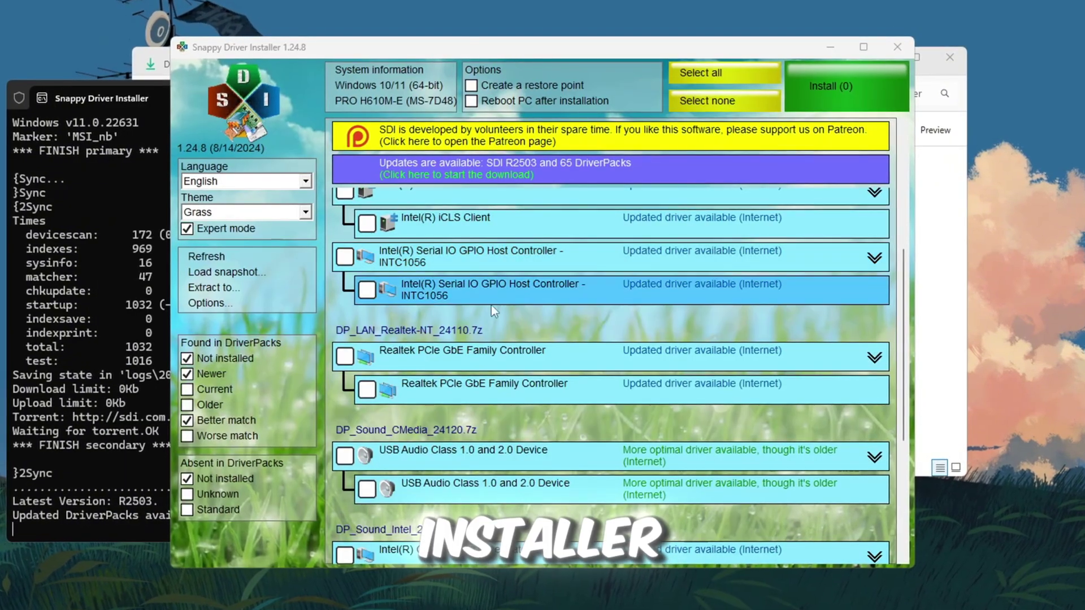
Mark the Realtek PCIe GbE Family Controller driver in the DP_LAN_Realtek-NT_24110.7z pack for installation
{"action": "left_click", "coordinate": [346, 358]}
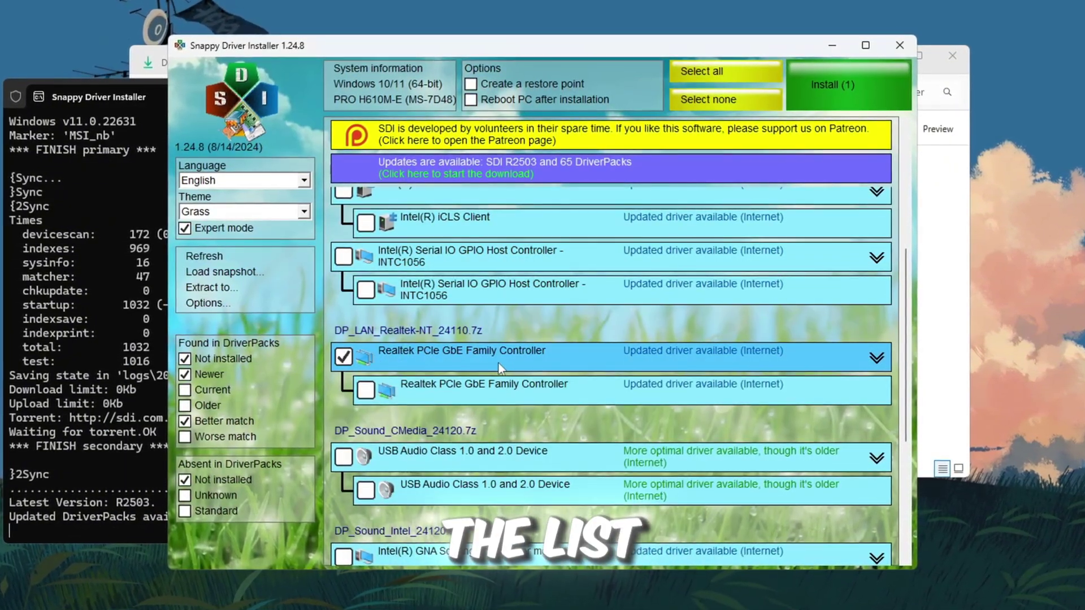
{"action": "left_click", "coordinate": [365, 390]}
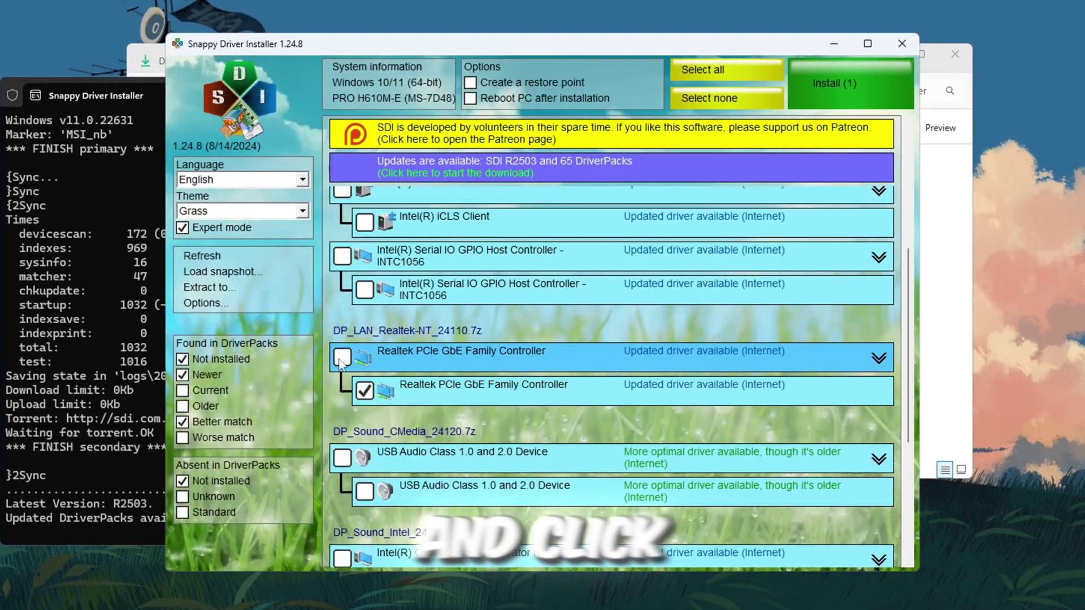
{"action": "left_click", "coordinate": [342, 359]}
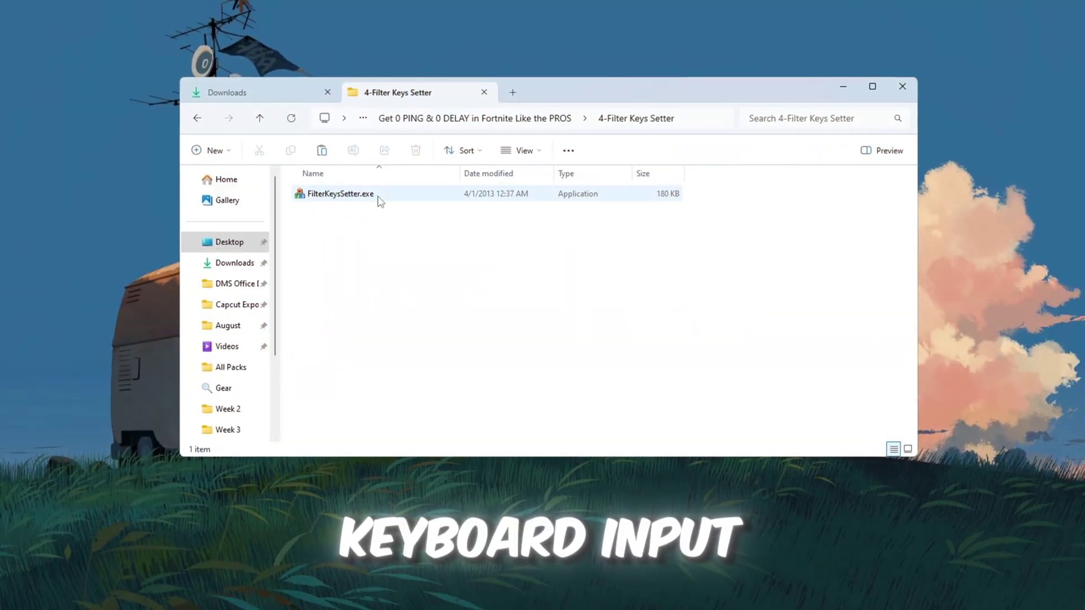
Enlarge the file icons in the 4-Filter Keys Setter folder and launch FilterKeysSetter.exe
{"action": "left_click", "coordinate": [376, 197]}
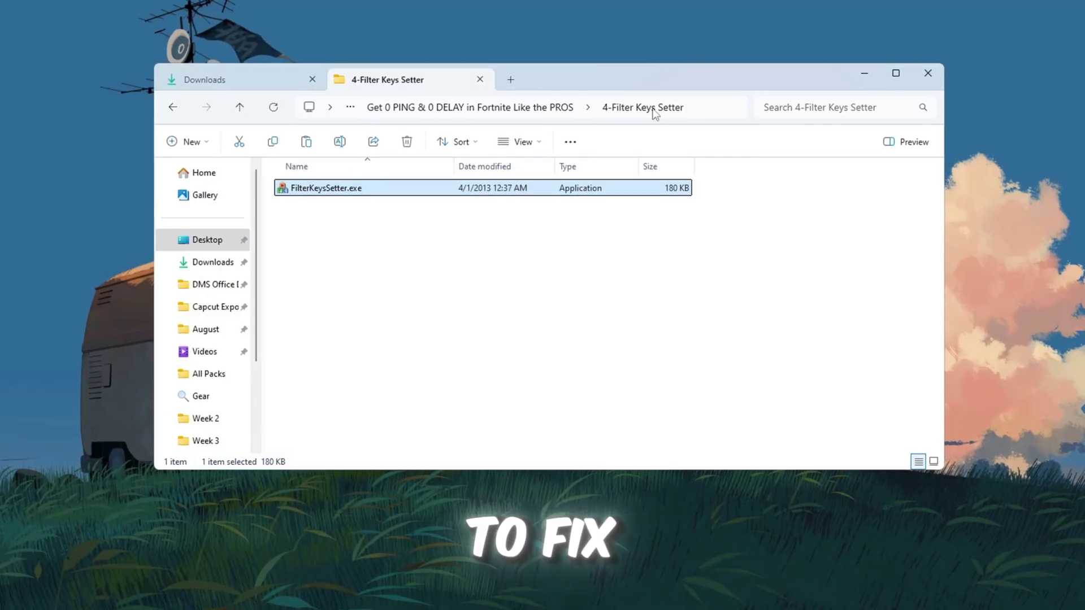
{"action": "scroll", "coordinate": [502, 255], "scroll_direction": "up", "scroll_amount": 4}
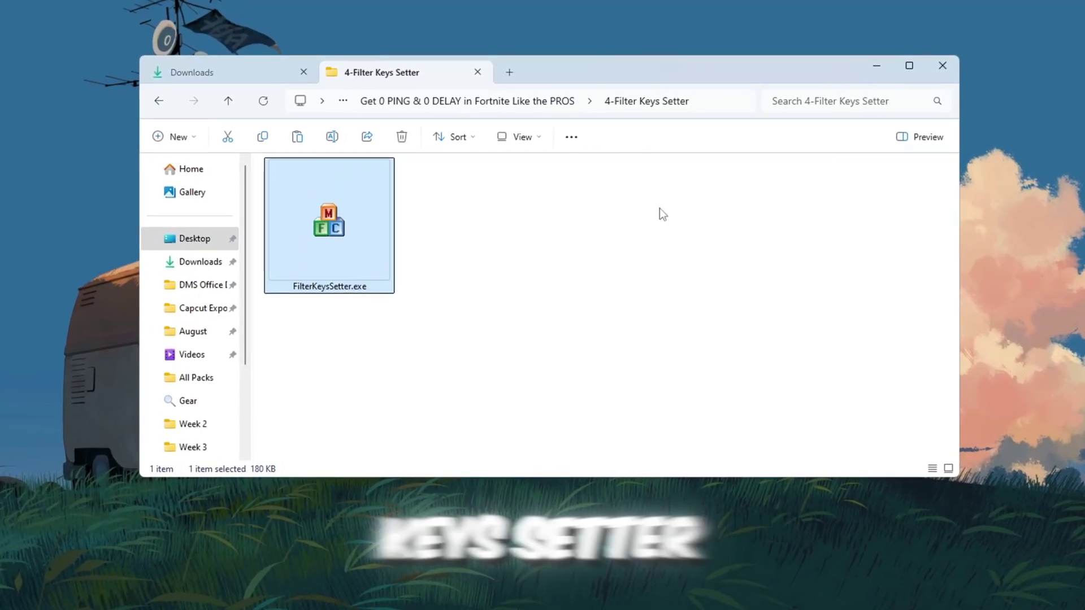
{"action": "double_click", "coordinate": [318, 239]}
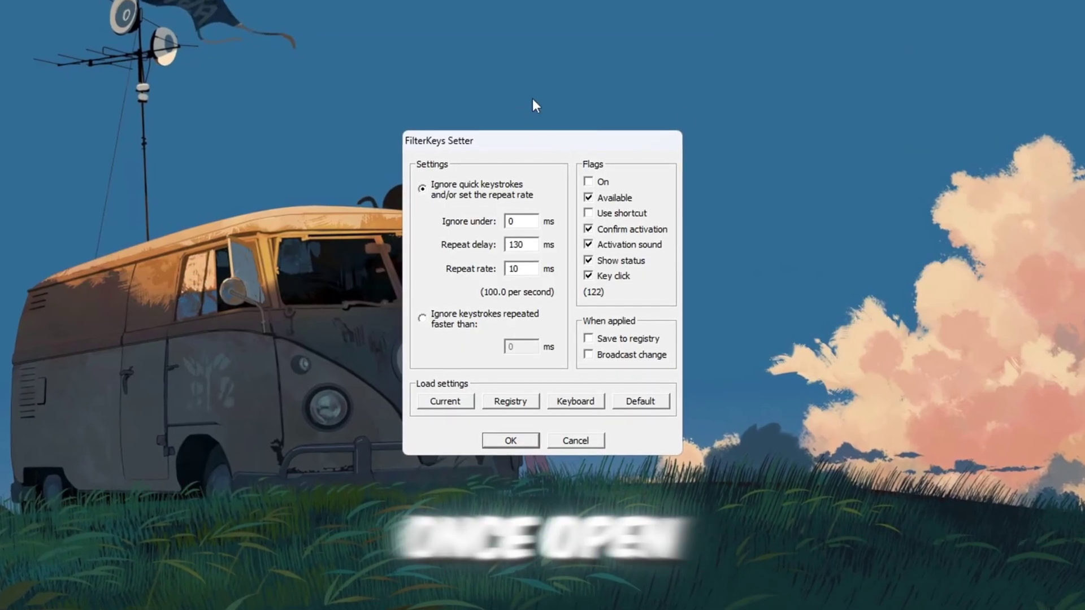
Go through the ignore-under, repeat delay and repeat rate values, and enable saving the FilterKeys settings to the registry
{"action": "double_click", "coordinate": [503, 221]}
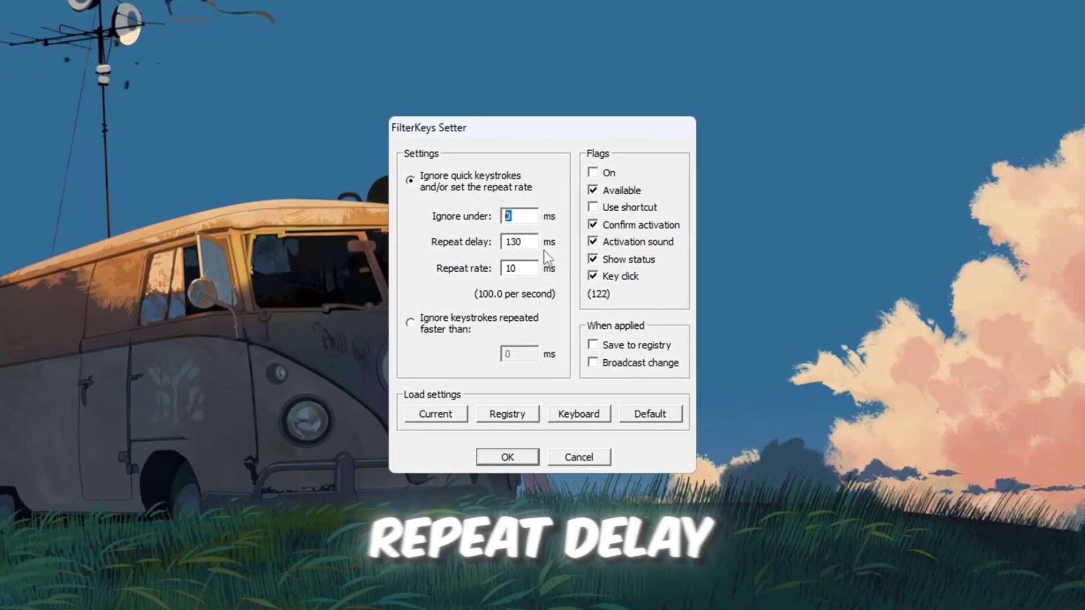
{"action": "key", "text": "Tab"}
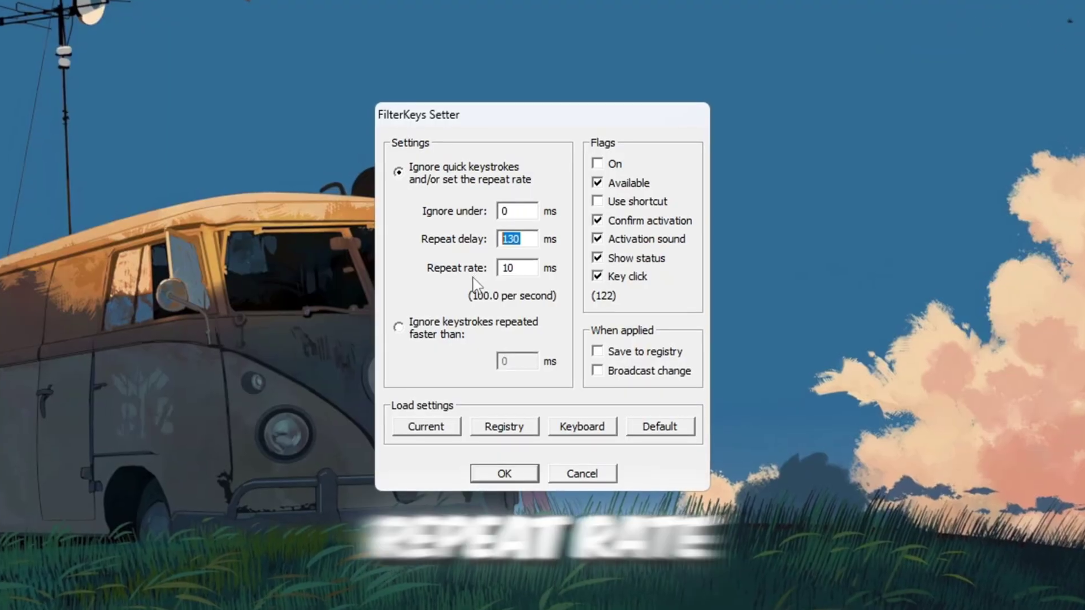
{"action": "key", "text": "Tab"}
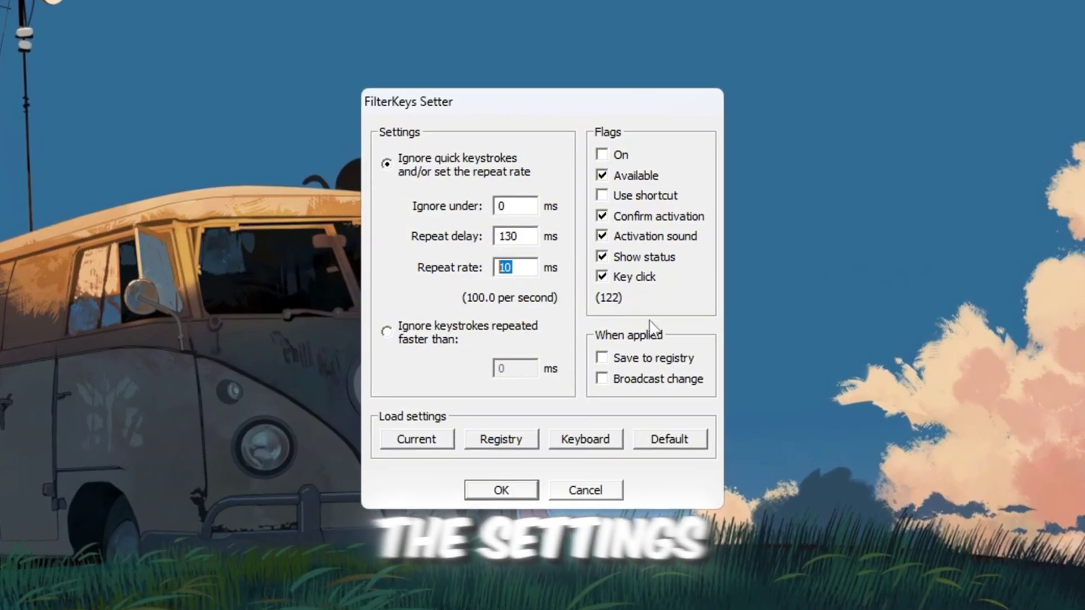
{"action": "left_click", "coordinate": [603, 359]}
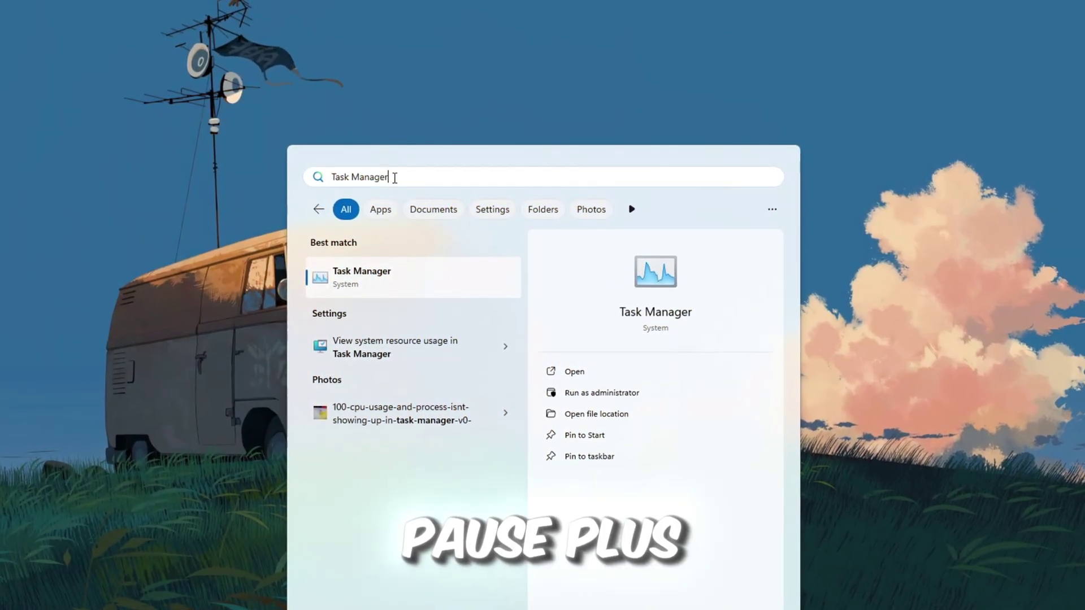
Open Task Manager and look through the list of startup apps
{"action": "left_click", "coordinate": [597, 371]}
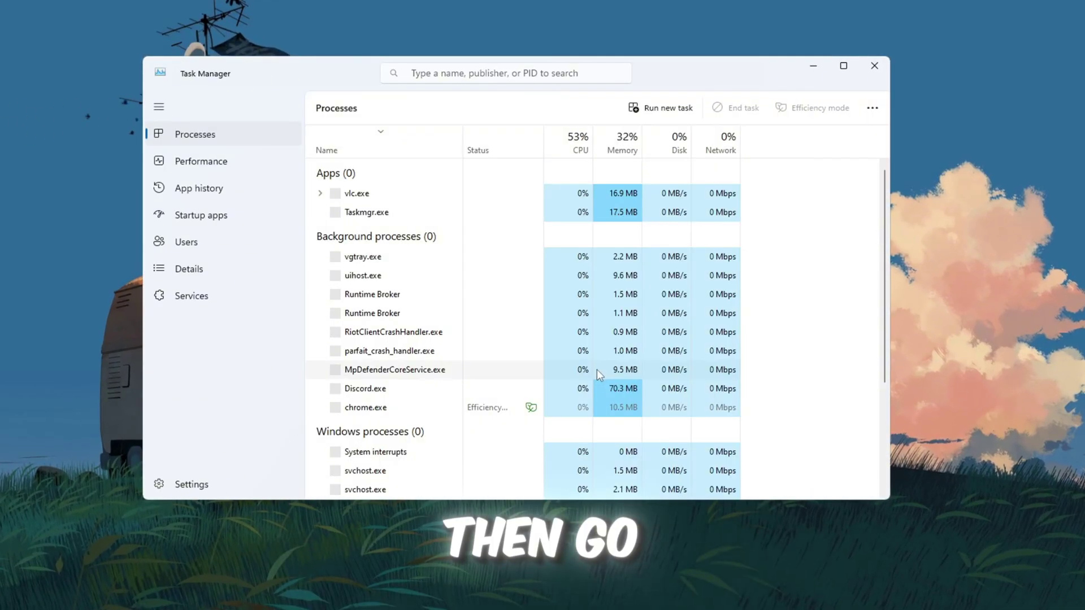
{"action": "left_click", "coordinate": [276, 216]}
{"action": "scroll", "coordinate": [593, 238], "scroll_direction": "down", "scroll_amount": 2}
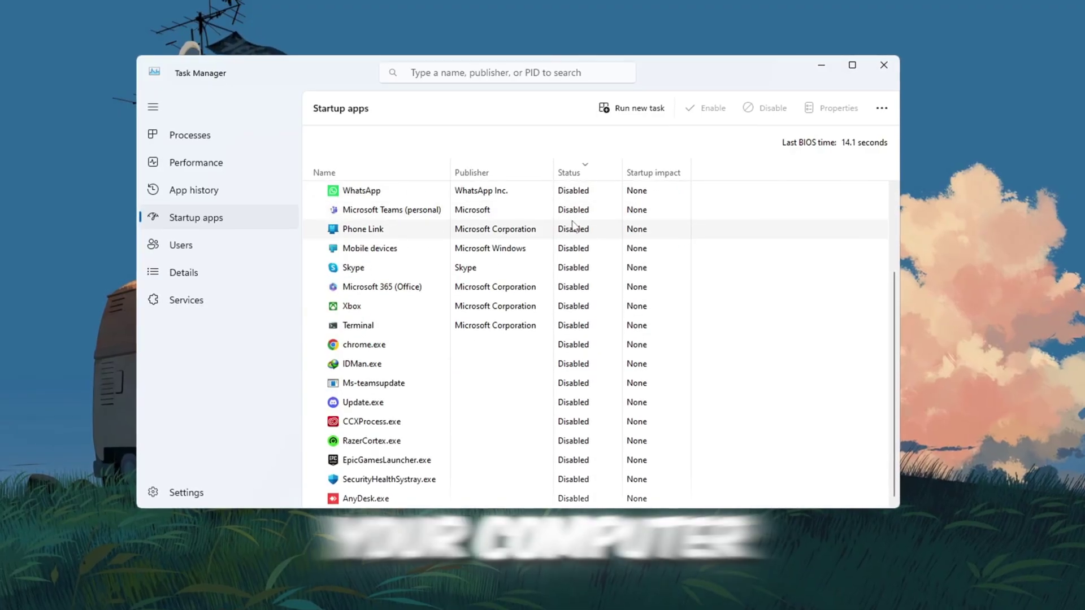
{"action": "scroll", "coordinate": [531, 274], "scroll_direction": "up", "scroll_amount": 2}
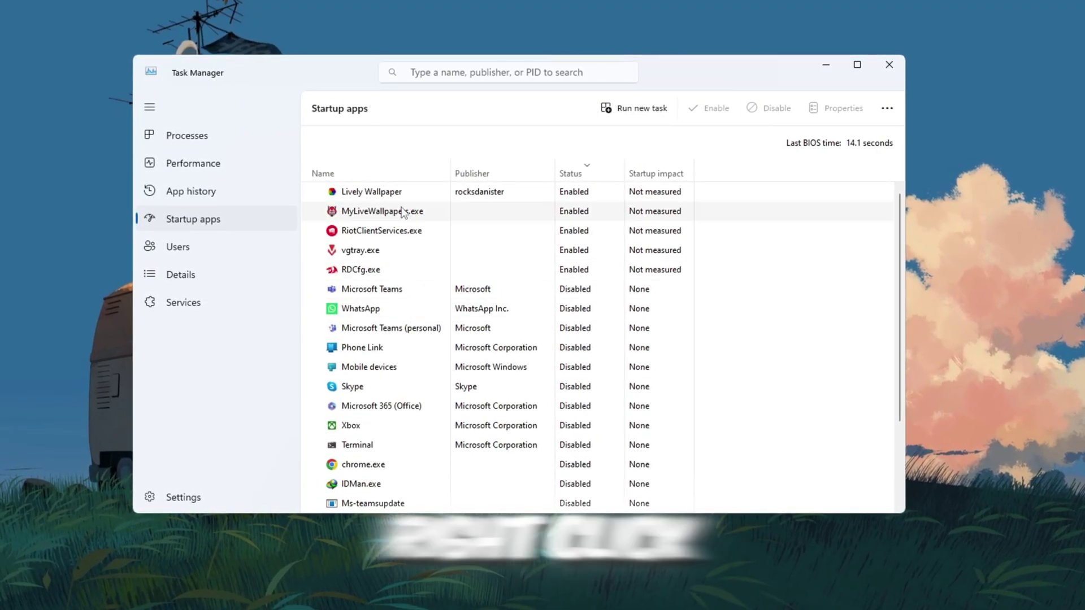
Examine the options for disabling the enabled startup apps, from Lively Wallpaper through RDCfg.exe, and close Task Manager
{"action": "left_click", "coordinate": [411, 198]}
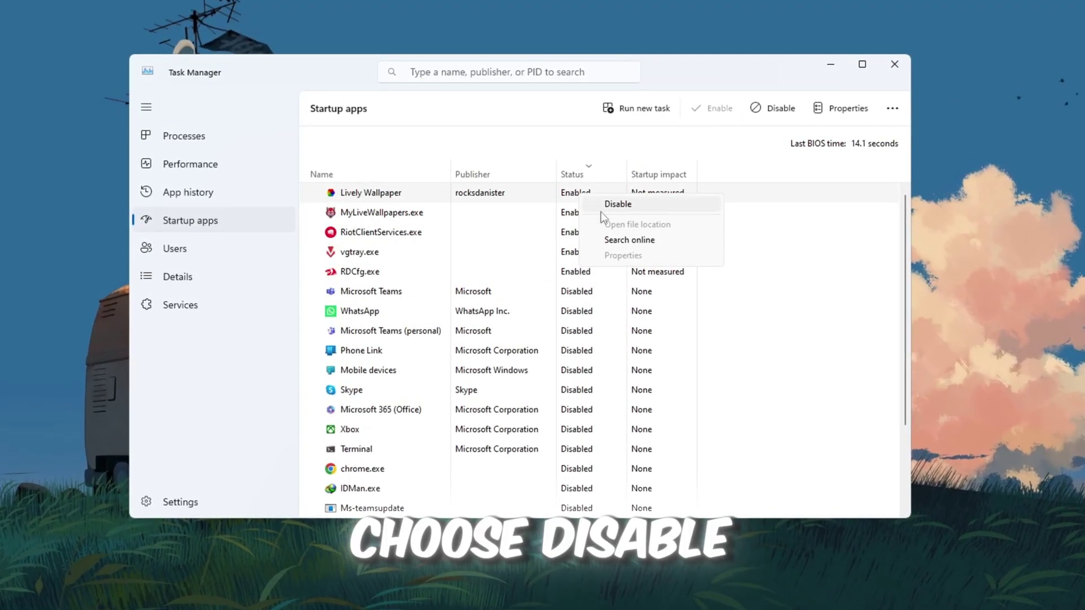
{"action": "key", "text": "Escape"}
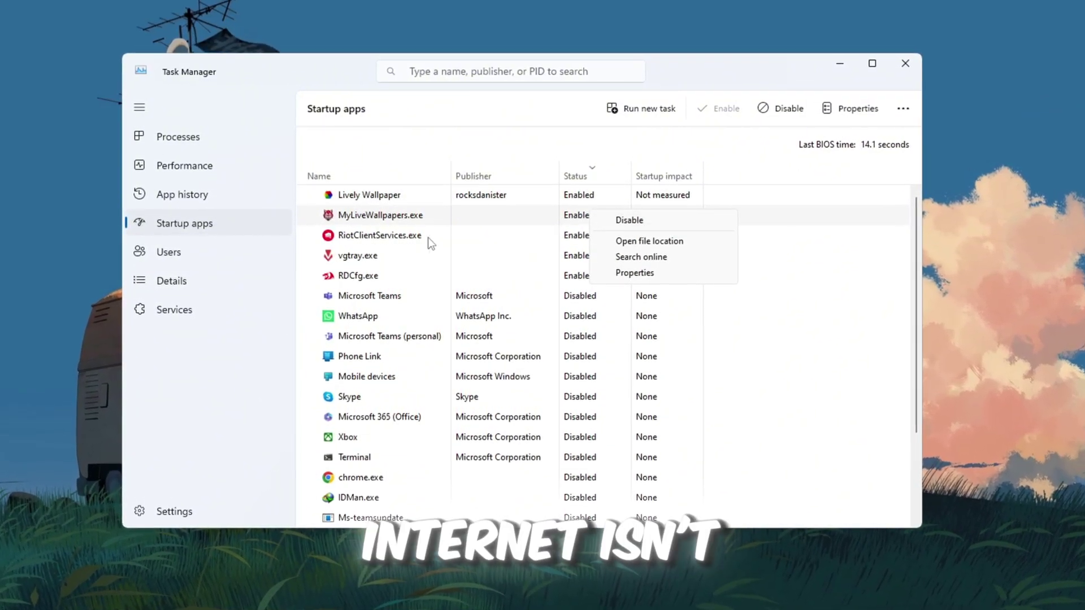
{"action": "key", "text": "Escape"}
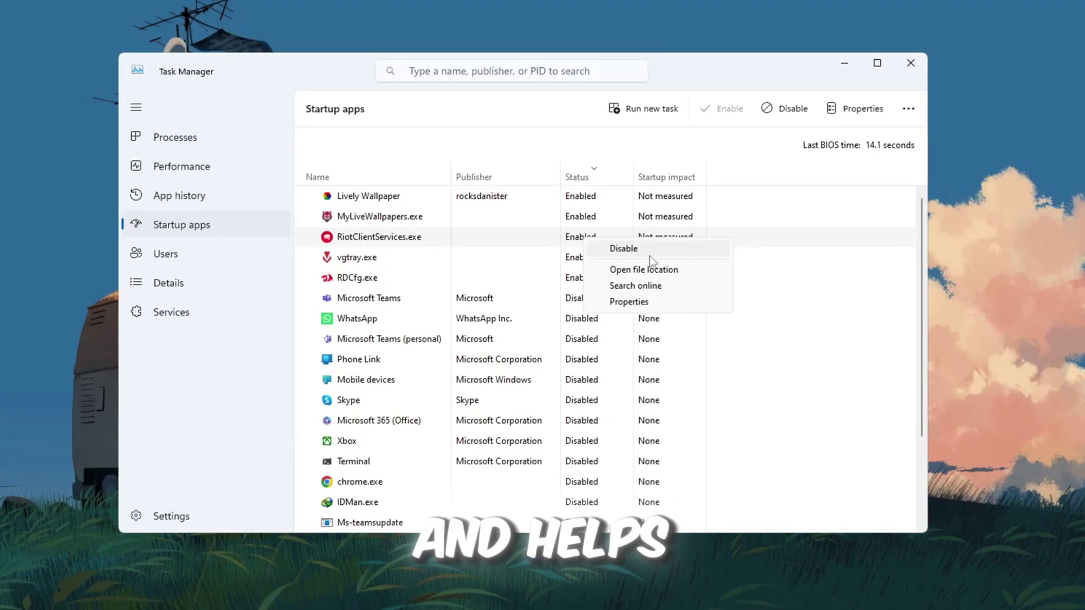
{"action": "left_click", "coordinate": [390, 260]}
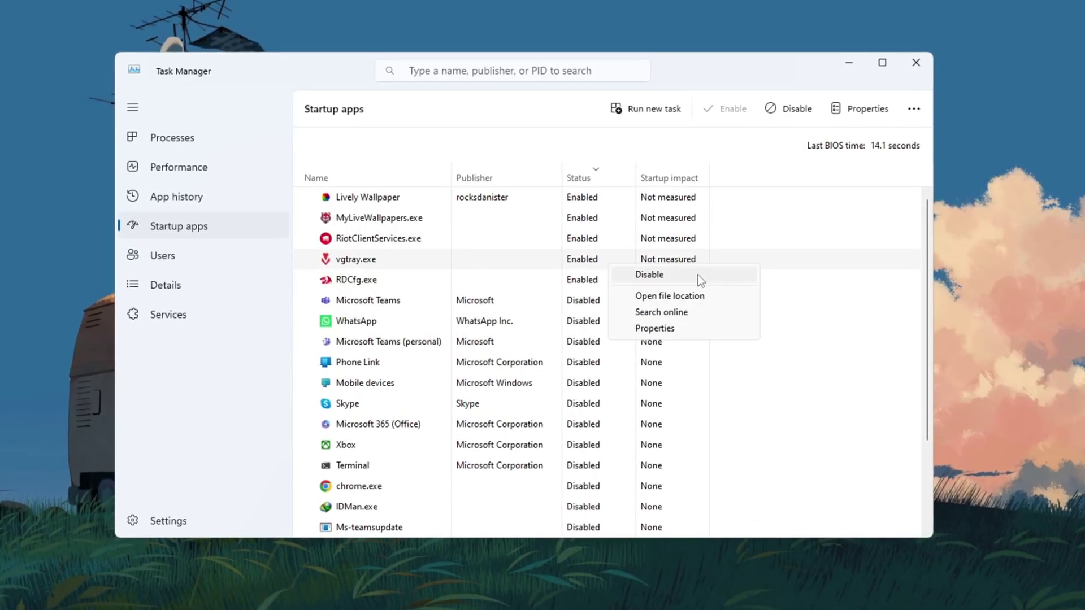
{"action": "left_click", "coordinate": [600, 283]}
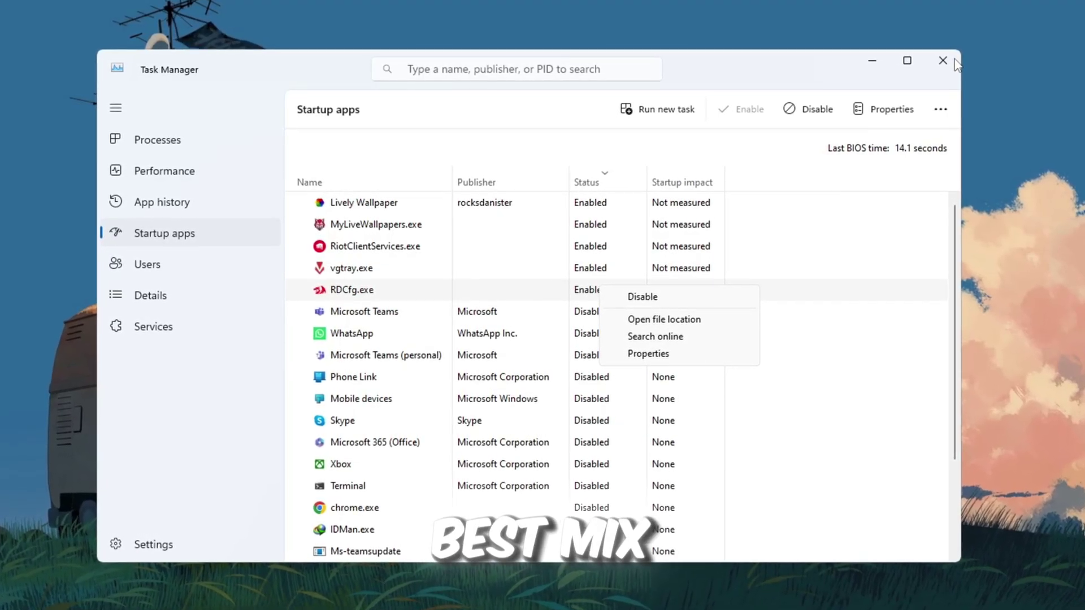
{"action": "left_click", "coordinate": [961, 62]}
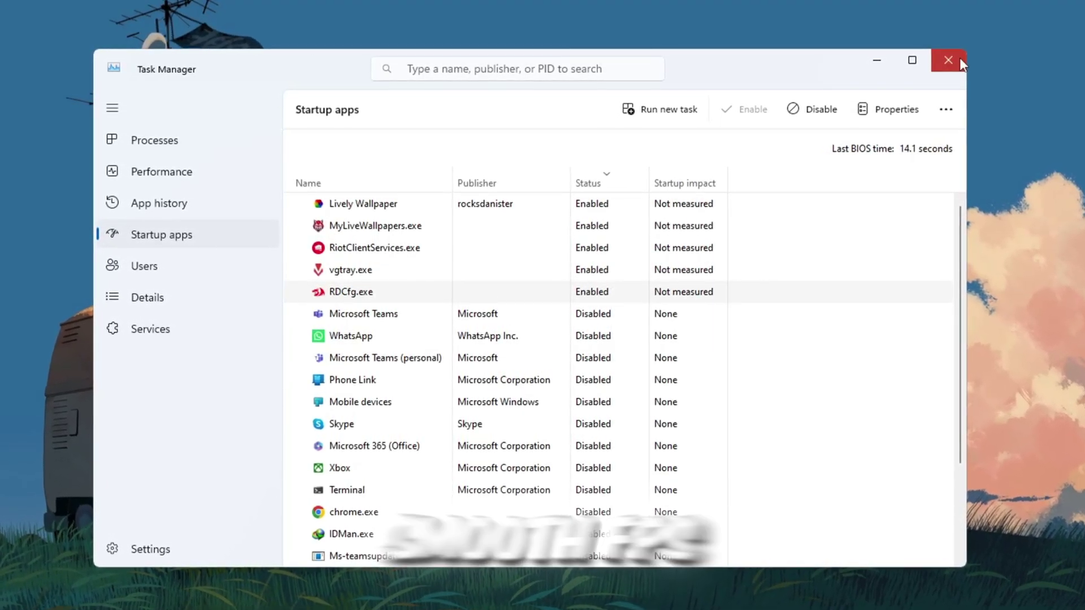